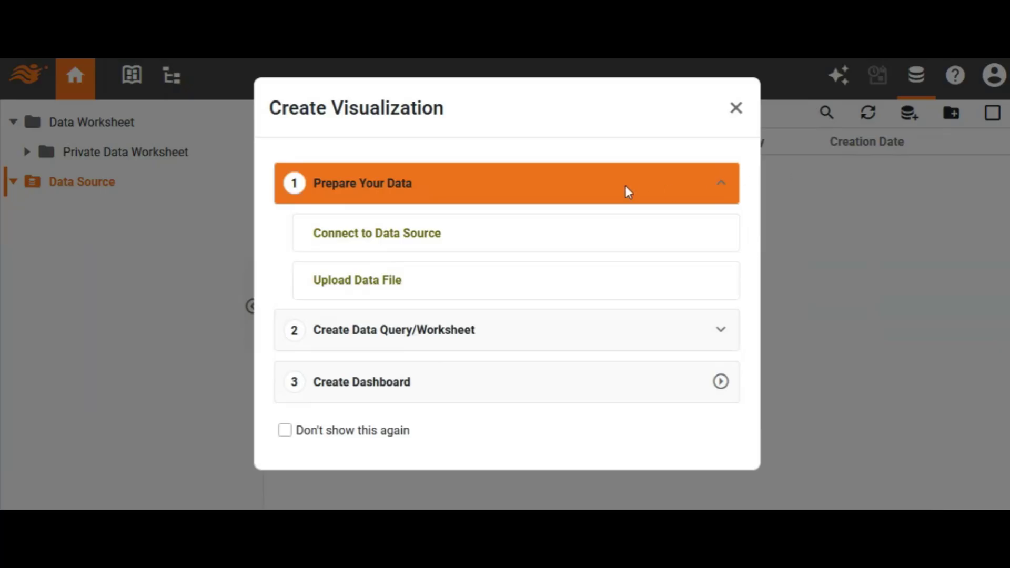
# - Create a new data source of type Copper and fill in the account's e-mail address
pyautogui.click(376, 238)
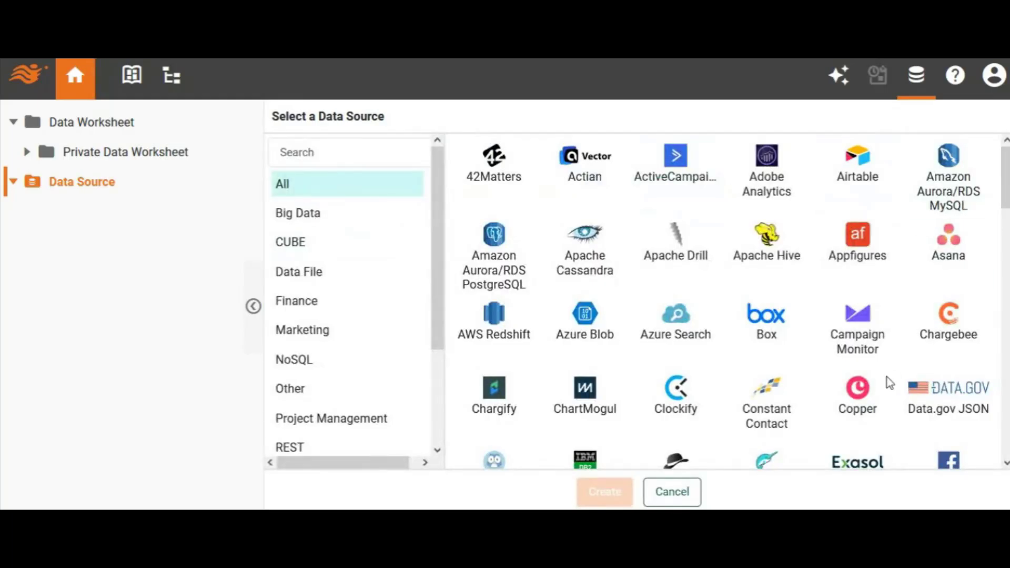
pyautogui.click(853, 405)
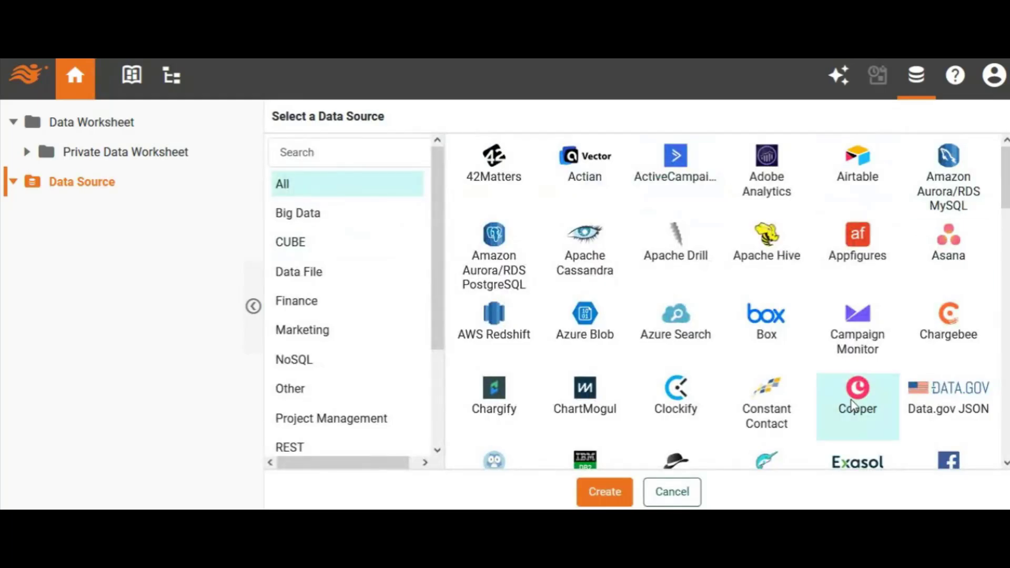
pyautogui.click(603, 491)
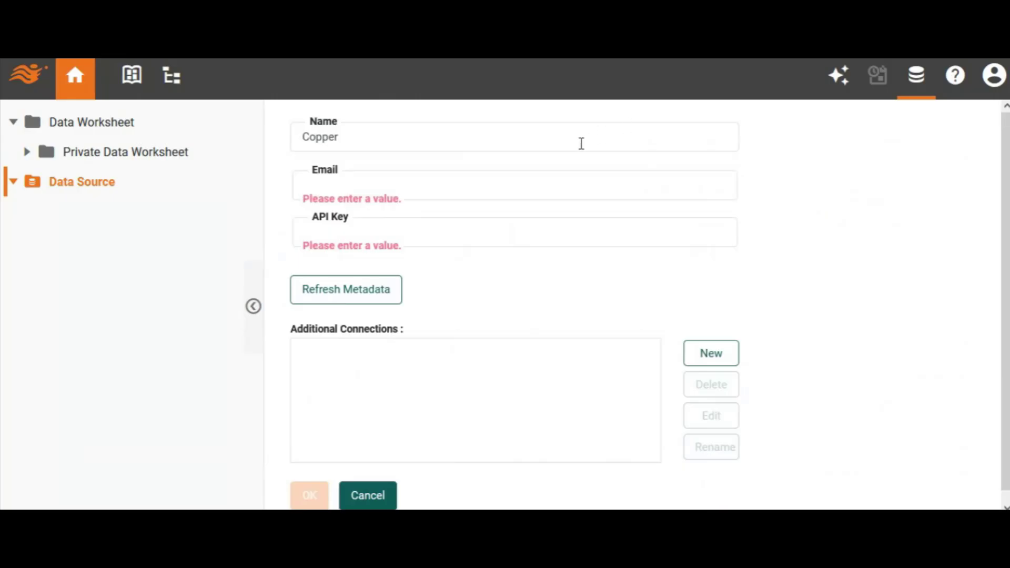
pyautogui.click(522, 191)
pyautogui.hotkey('ctrl', 'v')
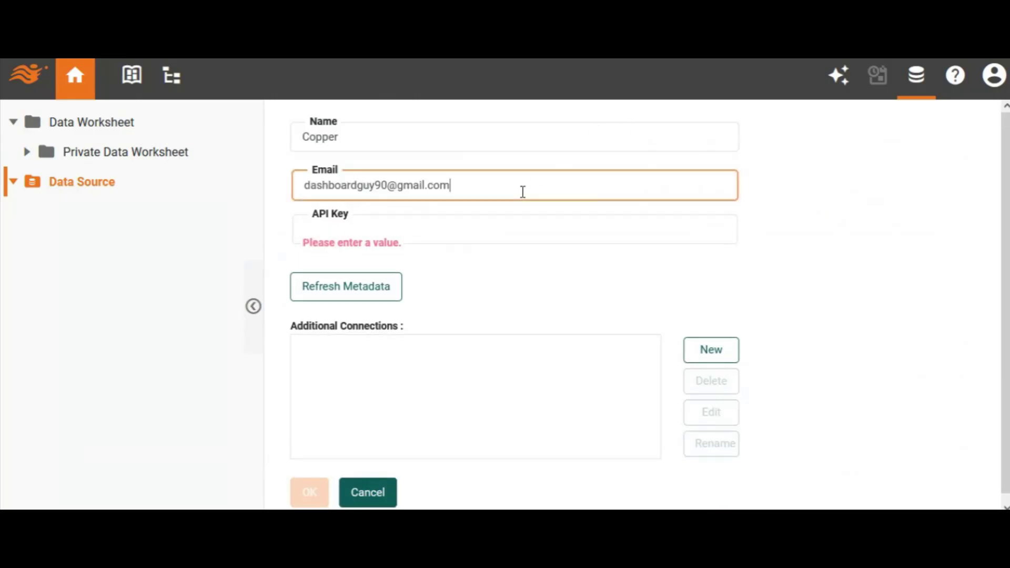
pyautogui.click(481, 233)
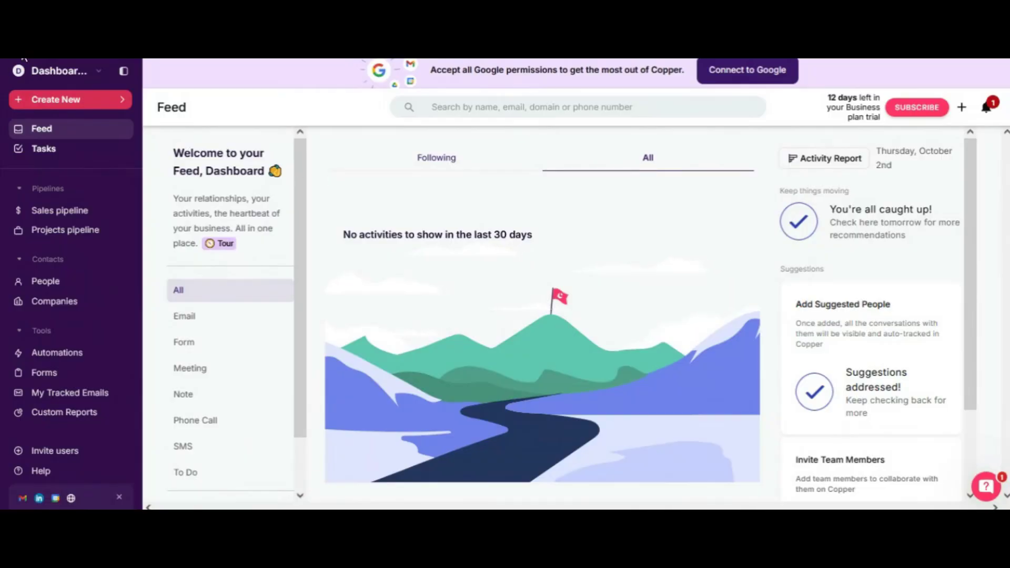
# - Switch to the Copper CRM, open the API keys in the integration settings and copy the existing API key
pyautogui.click(38, 79)
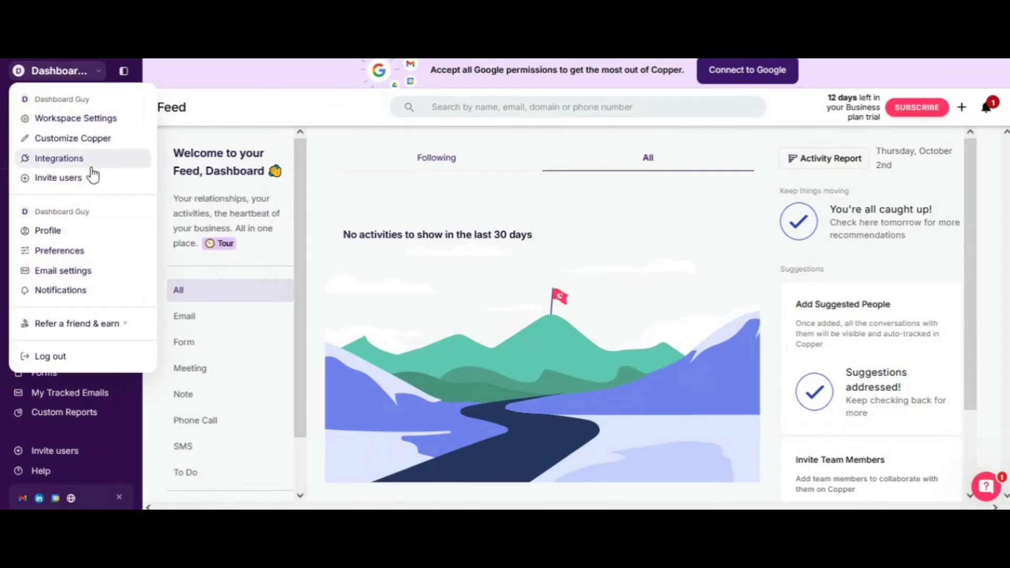
pyautogui.click(65, 158)
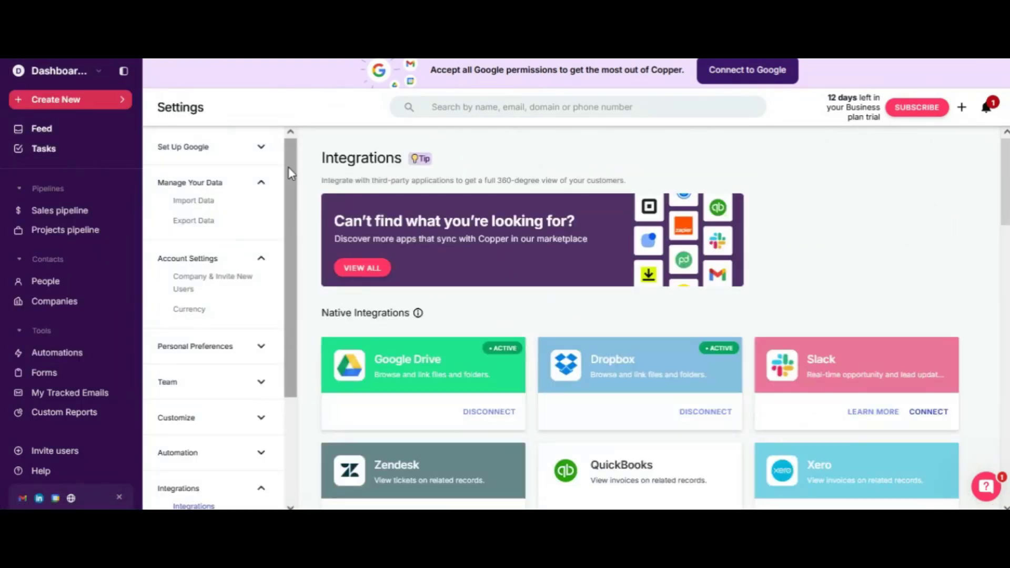
pyautogui.scroll(-5, 260, 266)
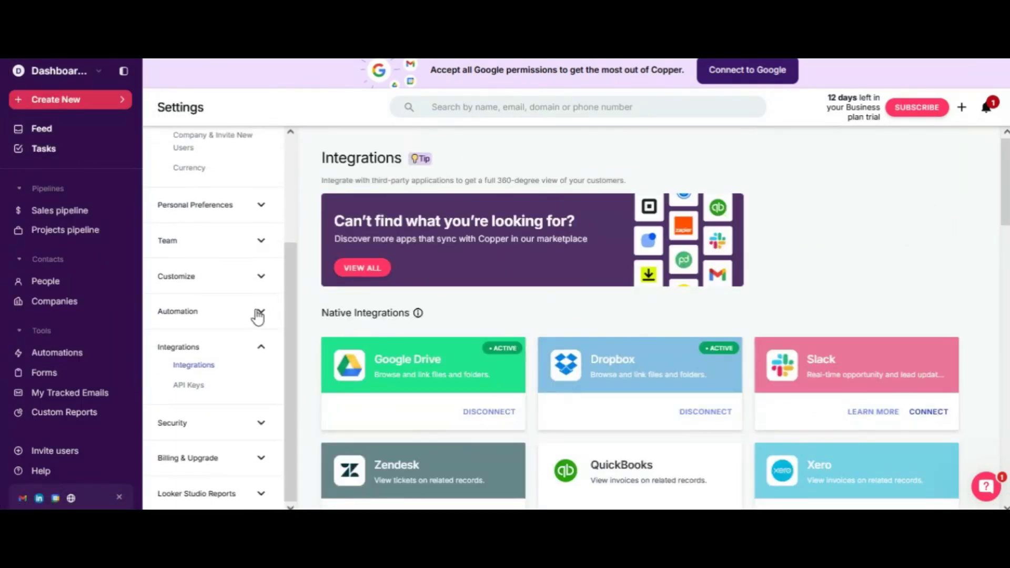
pyautogui.click(188, 385)
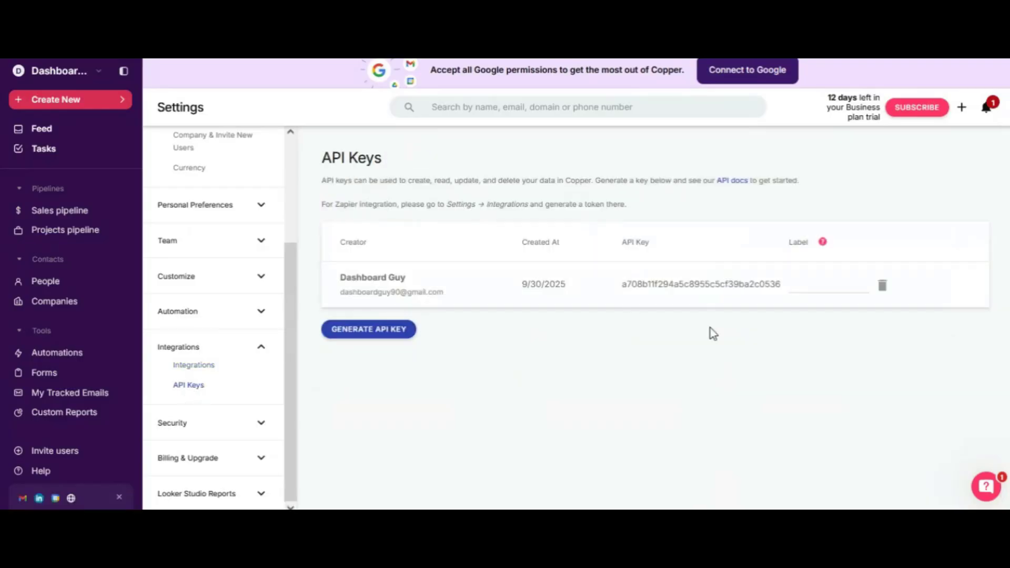
pyautogui.doubleClick(700, 284)
pyautogui.hotkey('ctrl', 'c')
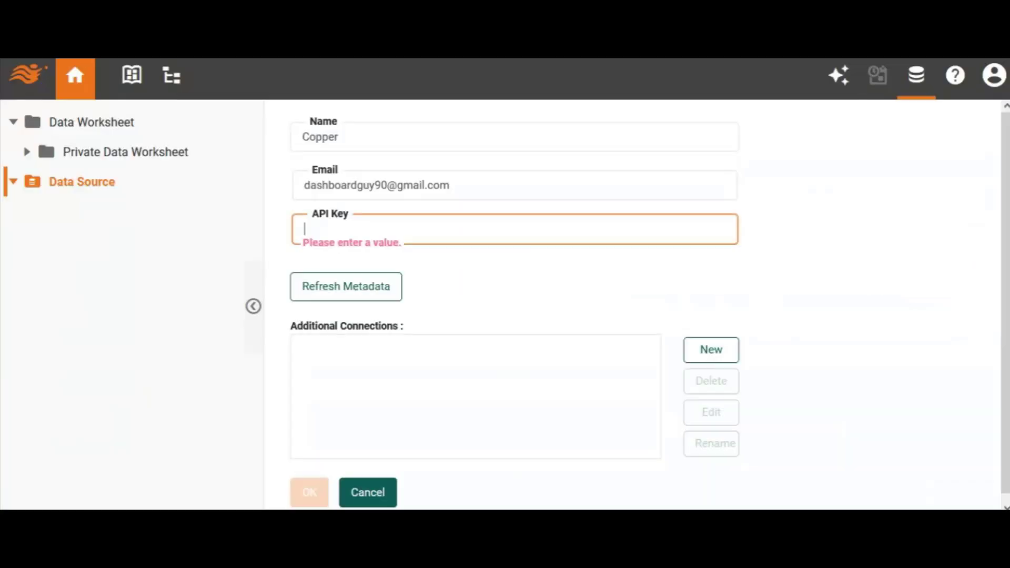
# - Paste the API key into the Copper data source's API Key field and save the data source
pyautogui.click(489, 232)
pyautogui.hotkey('ctrl', 'v')
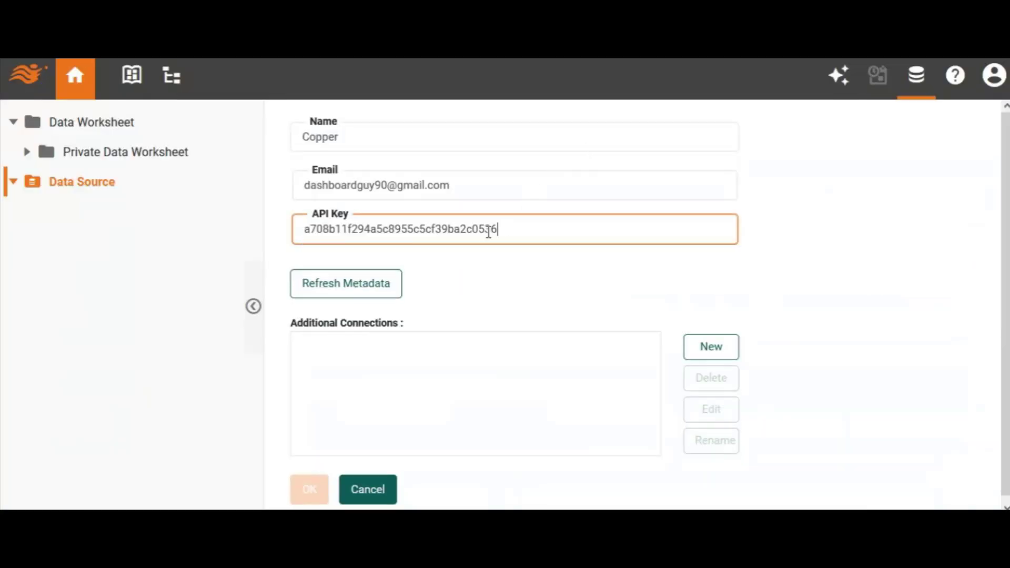
pyautogui.moveTo(1005, 319); pyautogui.dragTo(1005, 363)
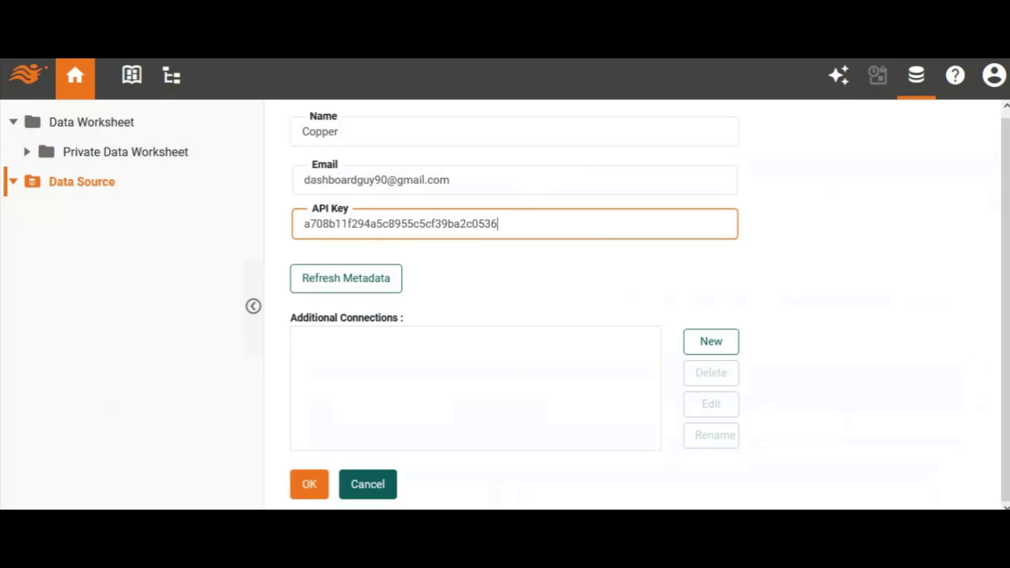
pyautogui.click(318, 471)
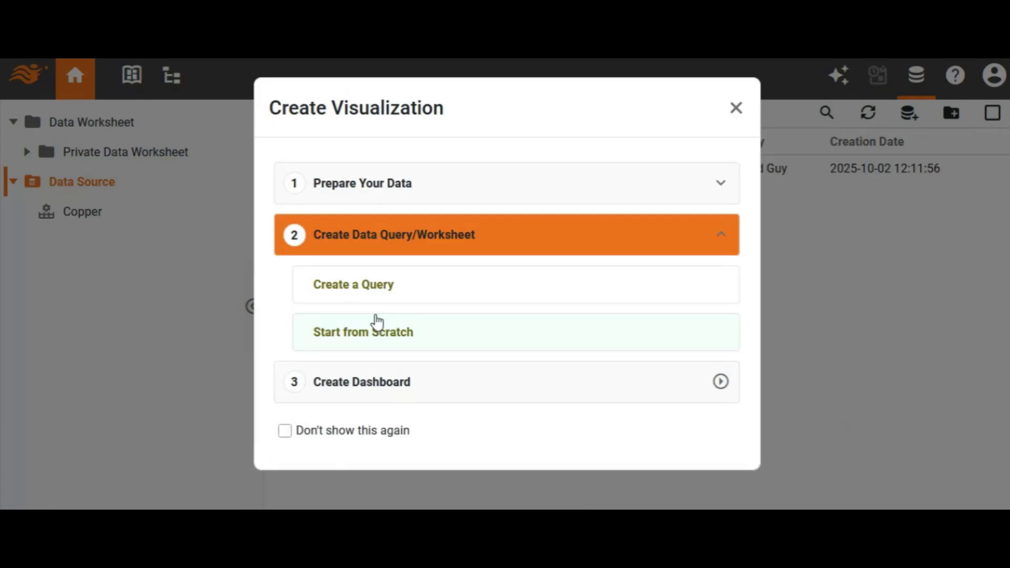
# - Create a query on the Copper data source using the People endpoint
pyautogui.click(377, 292)
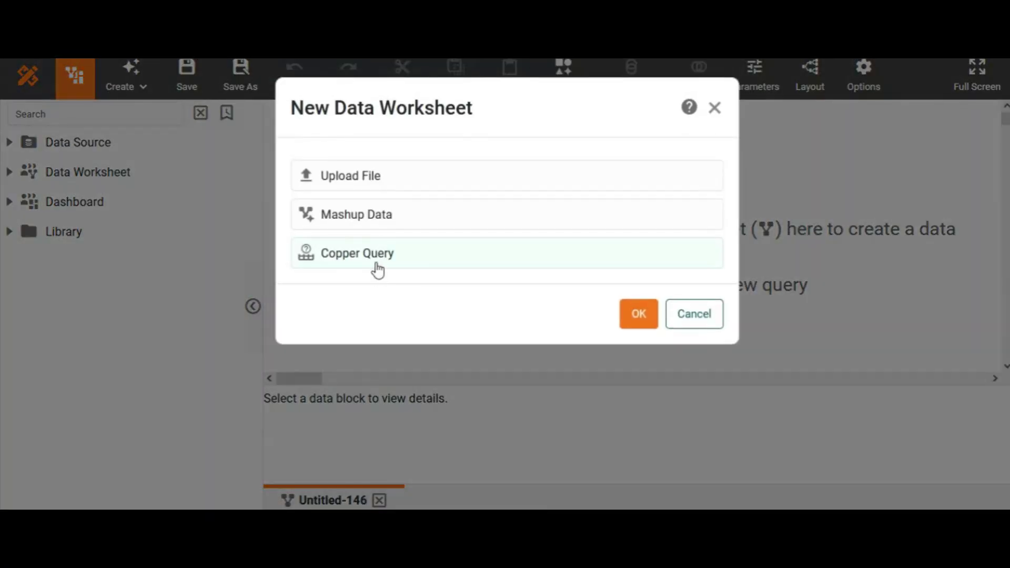
pyautogui.doubleClick(375, 270)
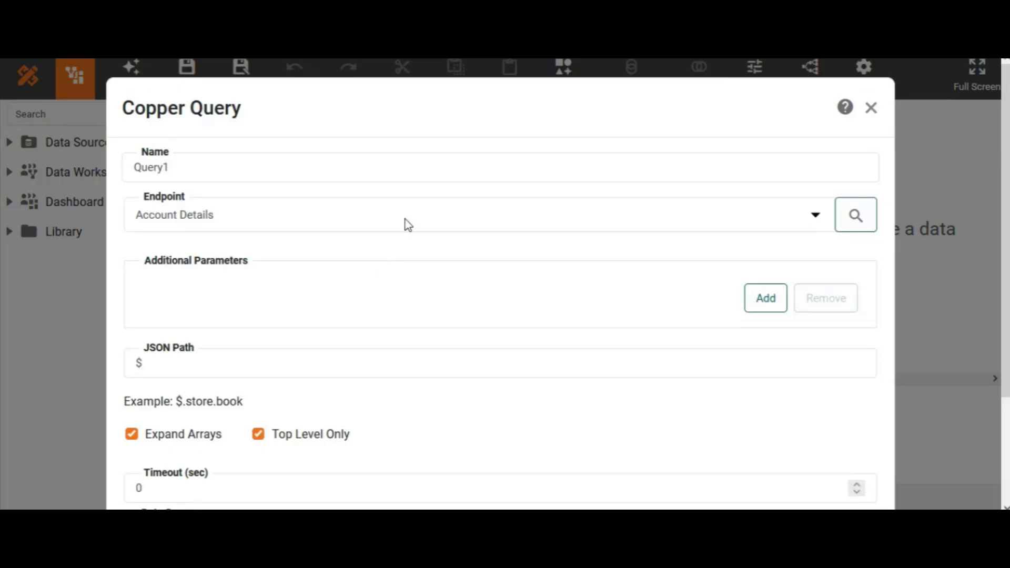
pyautogui.click(405, 220)
pyautogui.press('p')
pyautogui.press('Return')
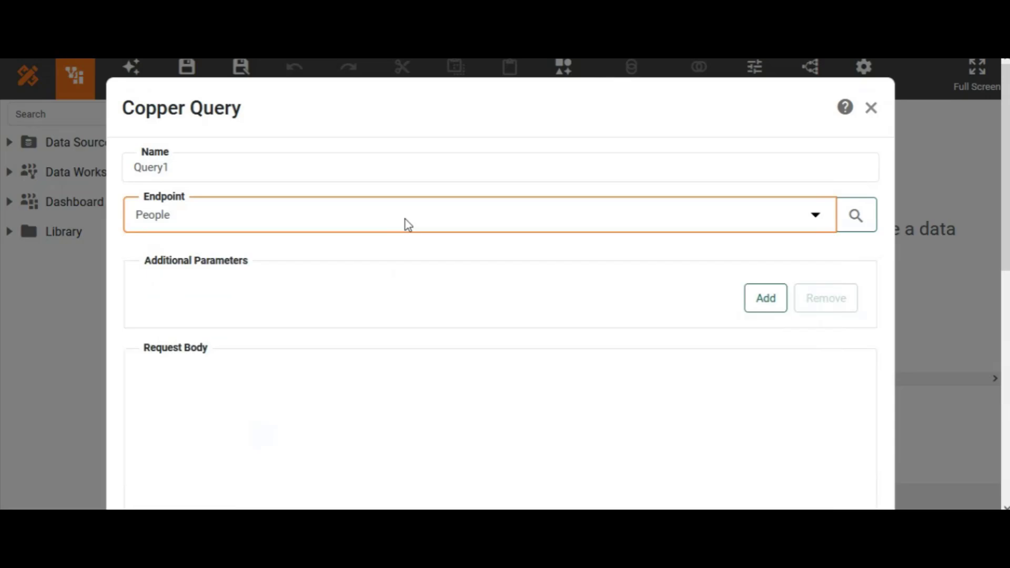
pyautogui.moveTo(1003, 238); pyautogui.dragTo(1006, 510)
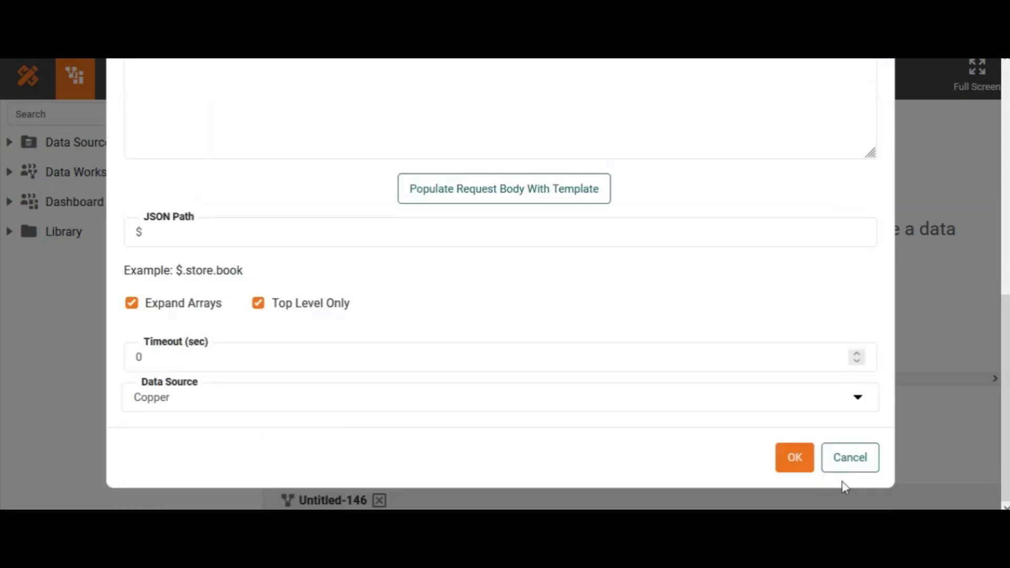
pyautogui.click(794, 459)
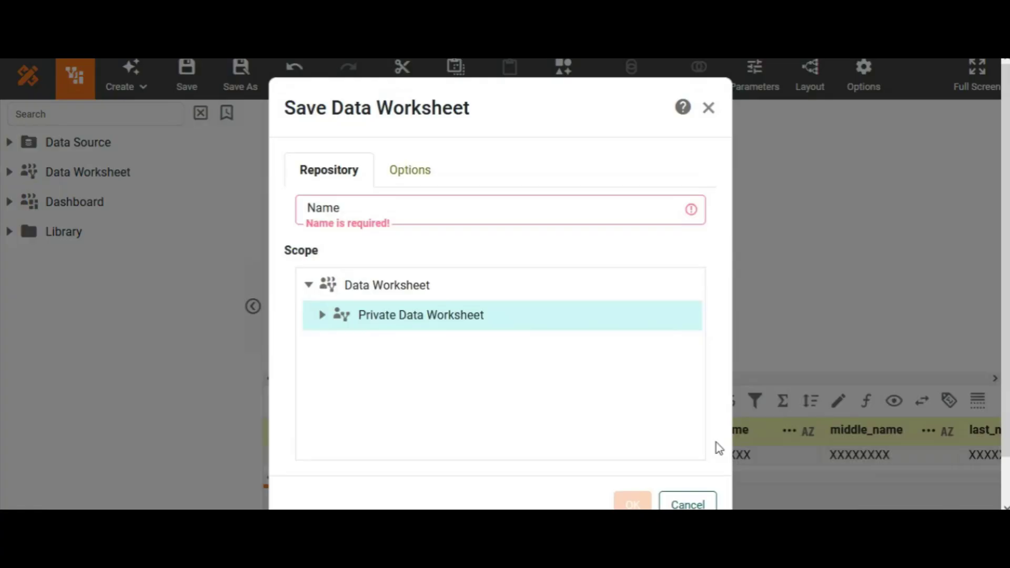
# - Save the data worksheet as "copper" under Private Data Worksheet
pyautogui.click(440, 198)
pyautogui.write('copper')
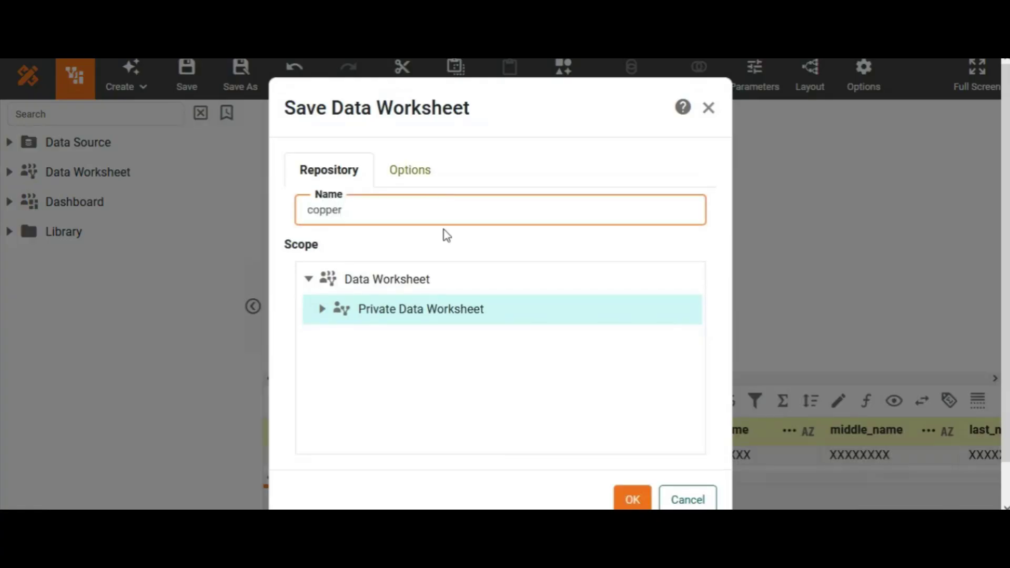
pyautogui.click(632, 498)
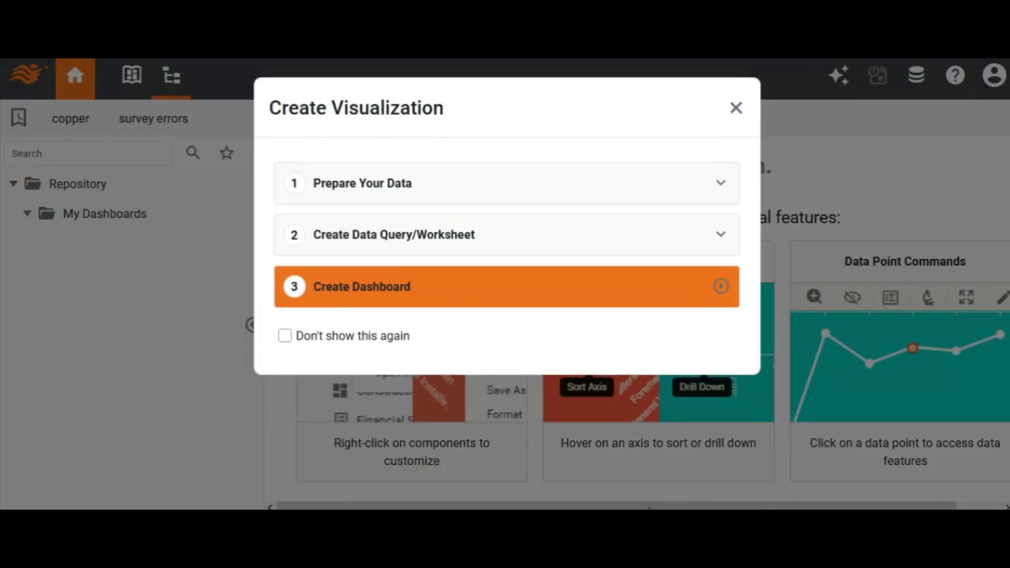
# - Create an empty dashboard, finishing the Visualization Recommender without selecting data, and save it as "copper" under Private Dashboard
pyautogui.click(377, 293)
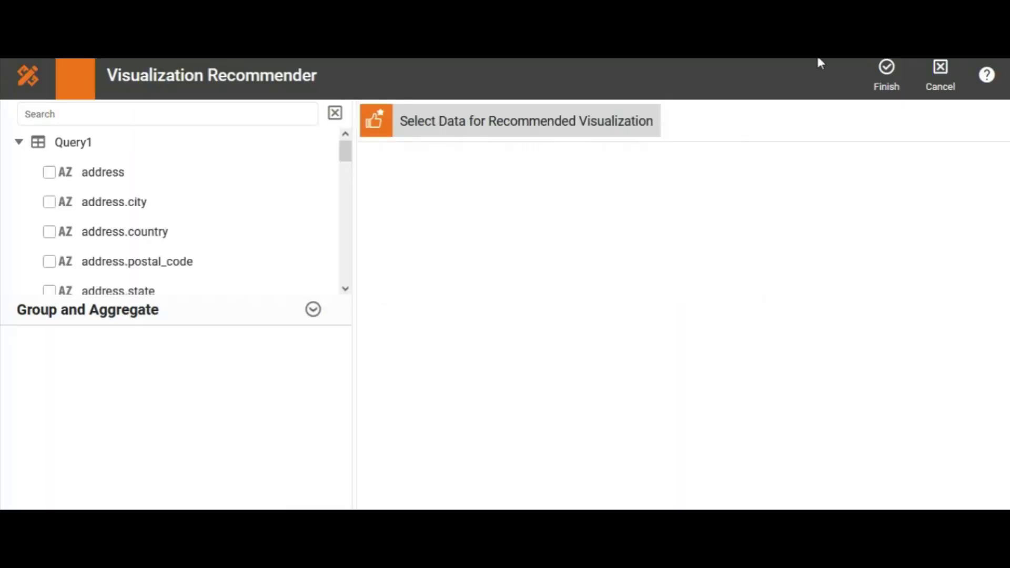
pyautogui.click(886, 70)
pyautogui.click(920, 73)
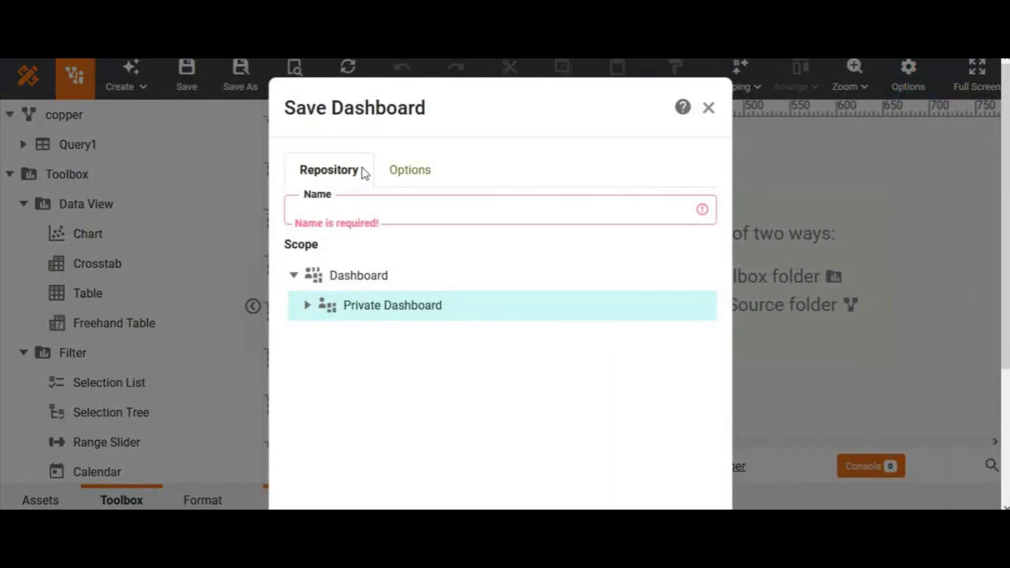
pyautogui.click(304, 205)
pyautogui.write('copper')
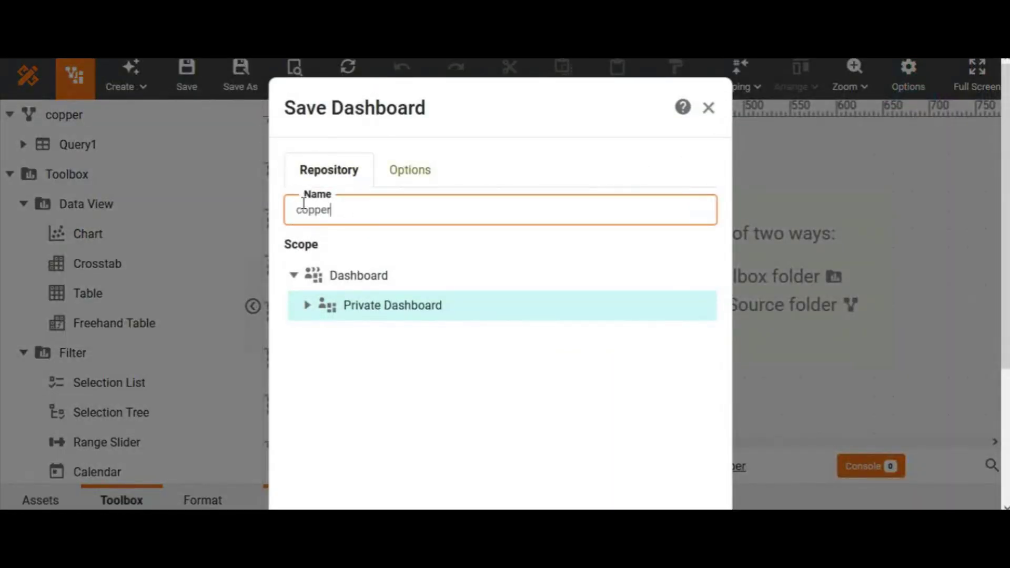
pyautogui.scroll(-3, 642, 410)
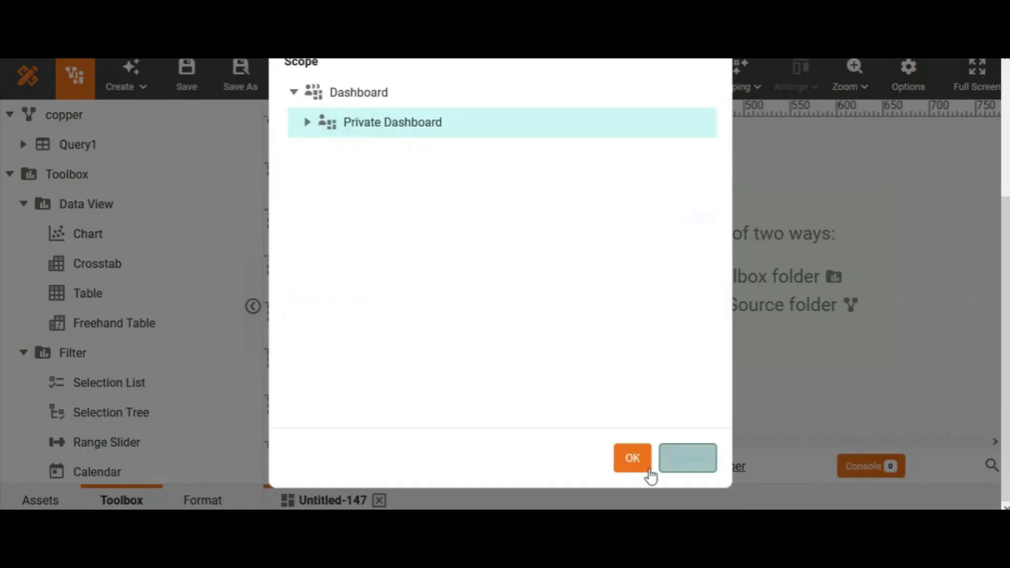
pyautogui.click(632, 463)
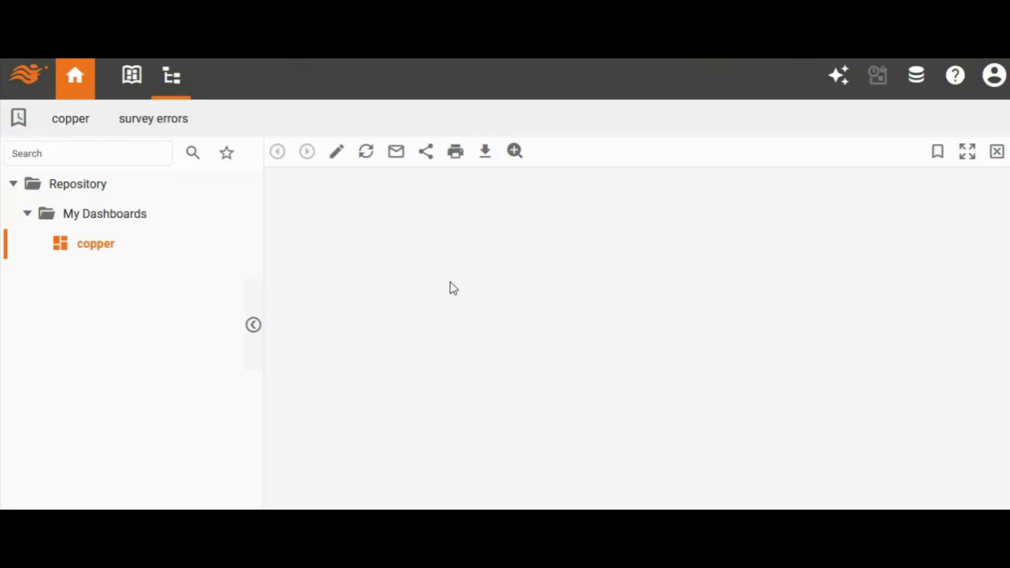
# - Open the copper dashboard for editing and place a crosstab in the upper-left corner of the canvas
pyautogui.click(336, 153)
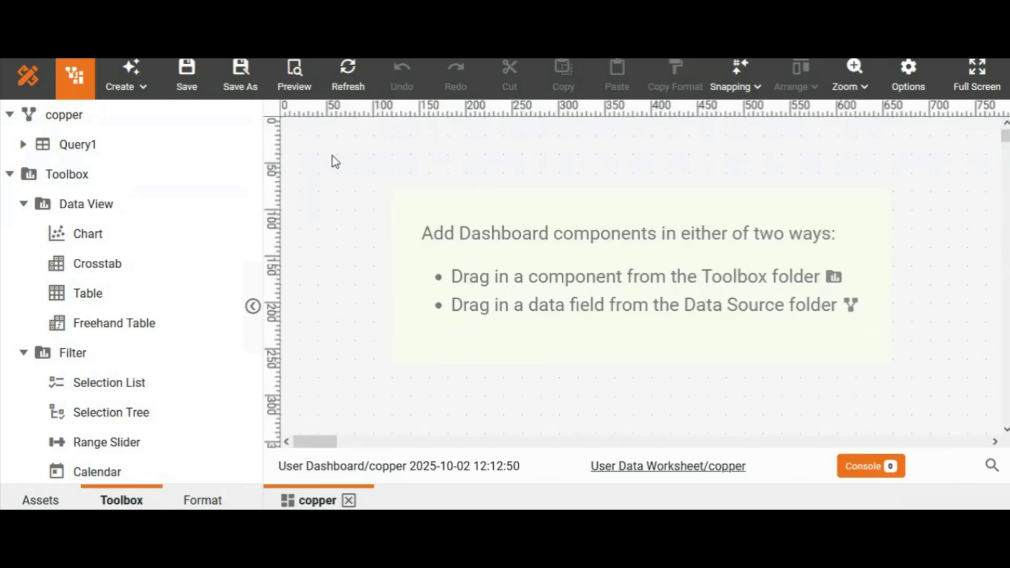
pyautogui.moveTo(115, 266); pyautogui.dragTo(283, 120)
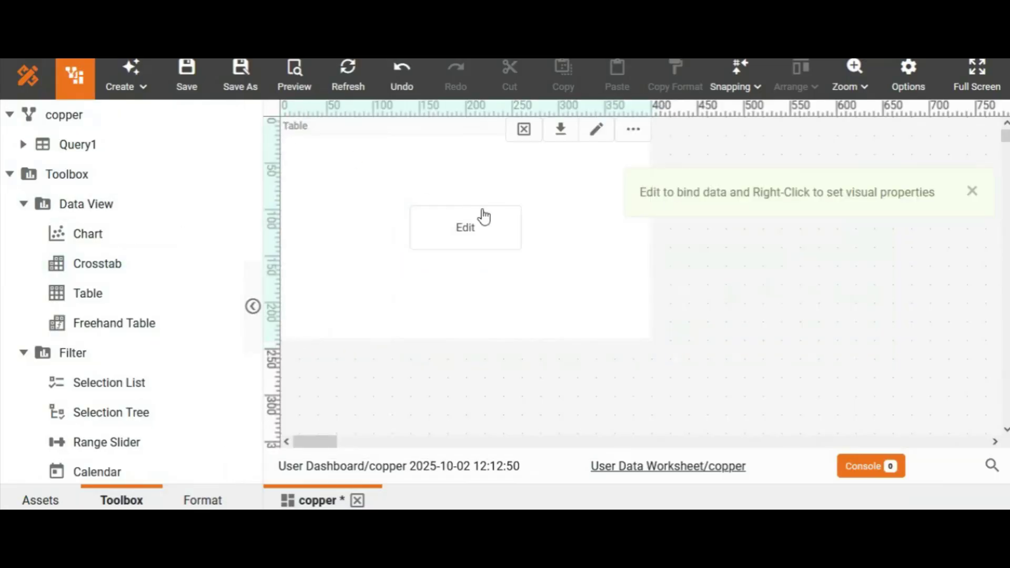
pyautogui.click(972, 191)
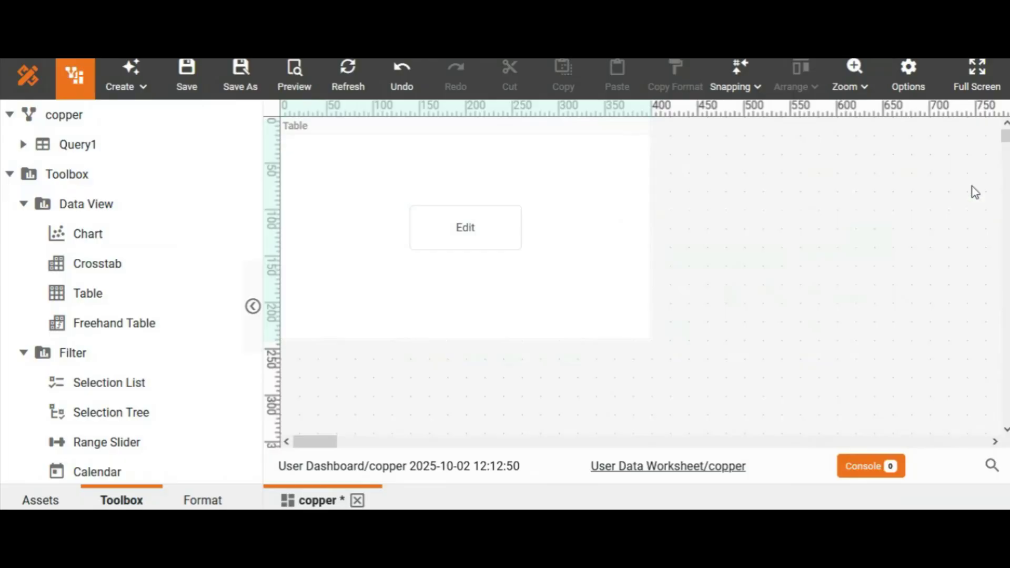
# - Resize the crosstab on the dashboard to be slightly narrower and shorter
pyautogui.click(587, 230)
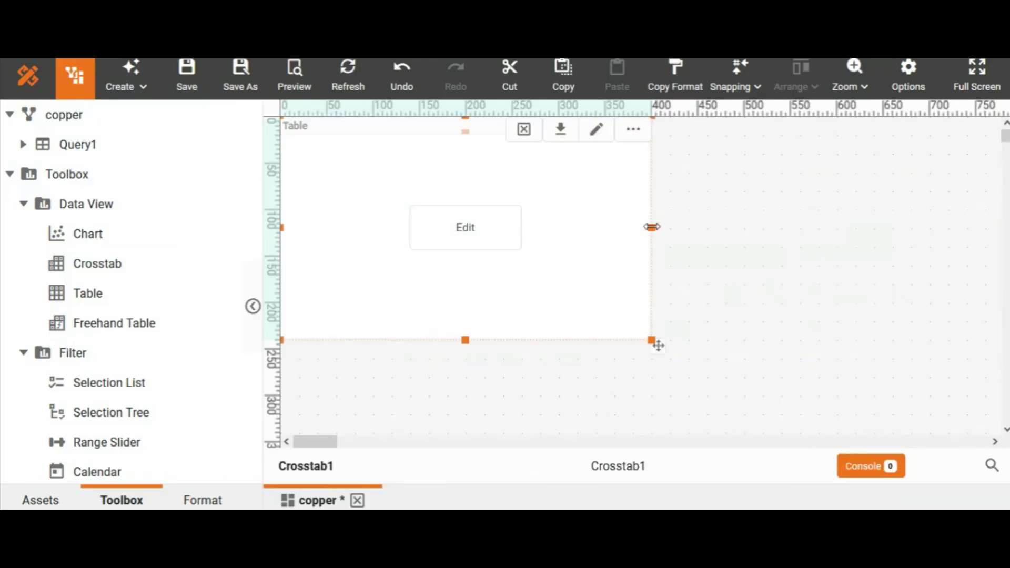
pyautogui.moveTo(651, 228); pyautogui.dragTo(596, 228)
pyautogui.moveTo(438, 339); pyautogui.dragTo(438, 318)
# - Edit the crosstab's data binding, search the query's fields for "com" and add company_name to the rows
pyautogui.click(443, 220)
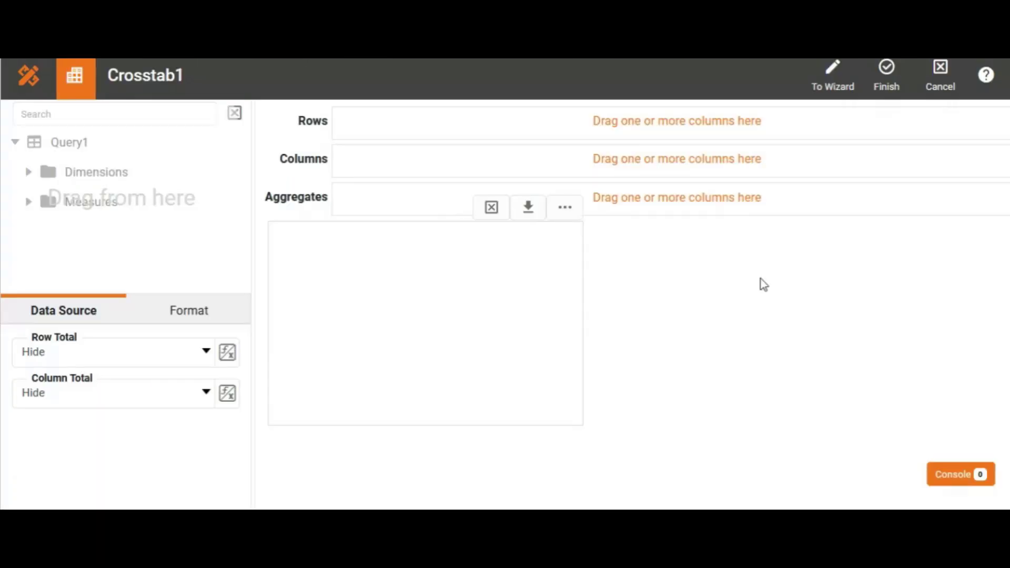
pyautogui.click(157, 111)
pyautogui.write('c')
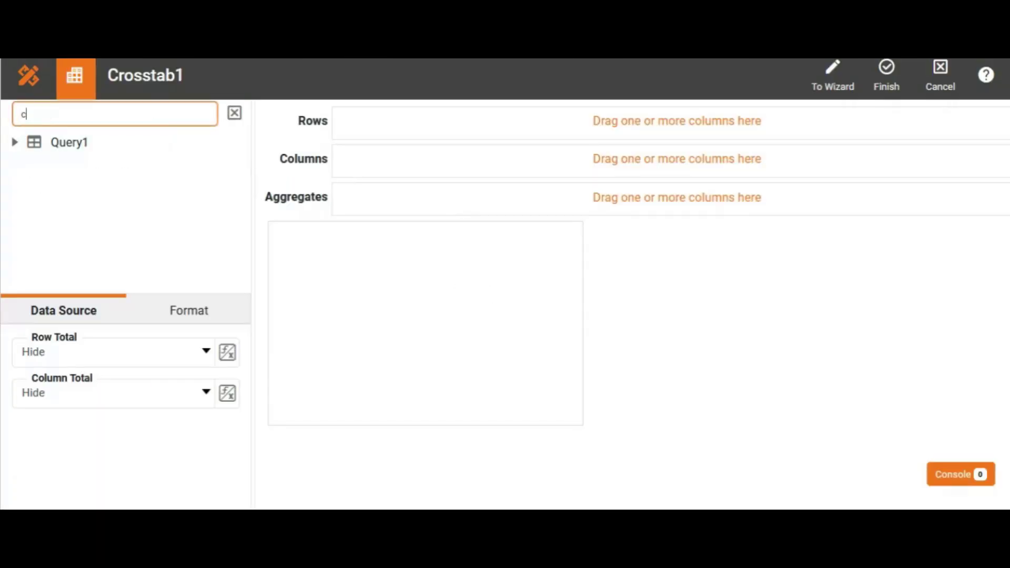
pyautogui.write('om')
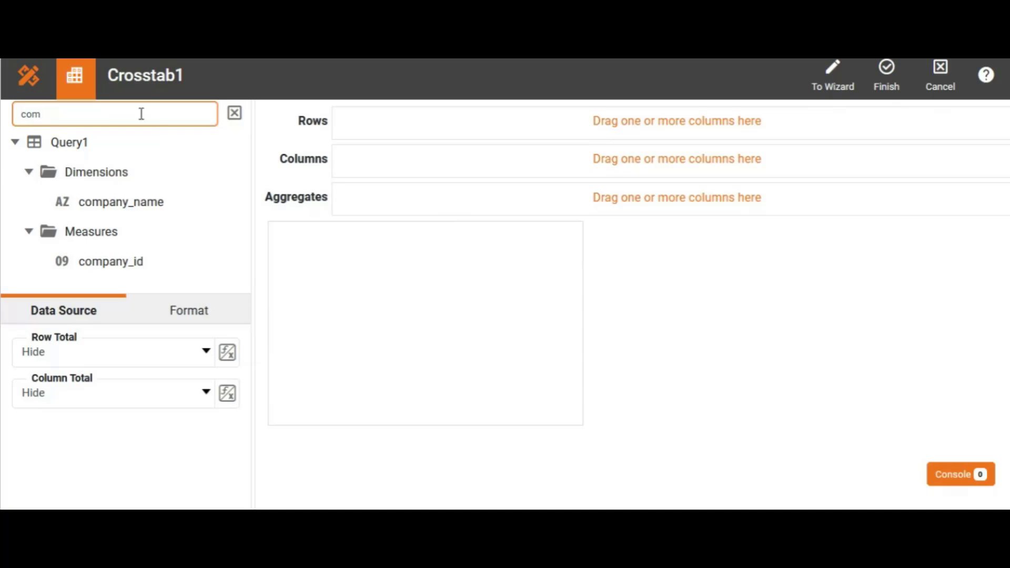
pyautogui.moveTo(134, 218); pyautogui.dragTo(359, 121)
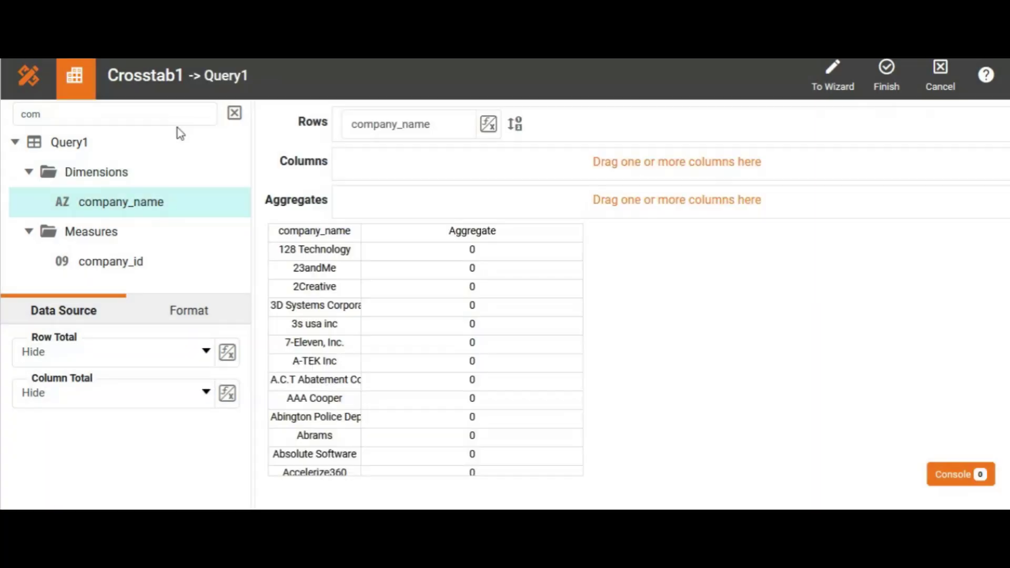
# - Search the query's fields for "id" instead and add the id measure to the crosstab's aggregates
pyautogui.click(235, 116)
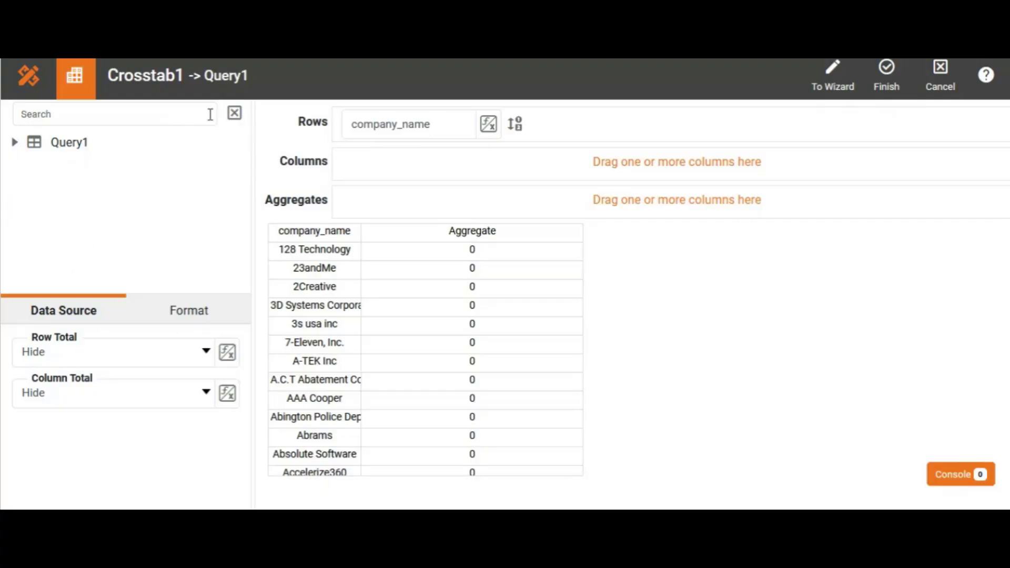
pyautogui.click(196, 113)
pyautogui.write('id')
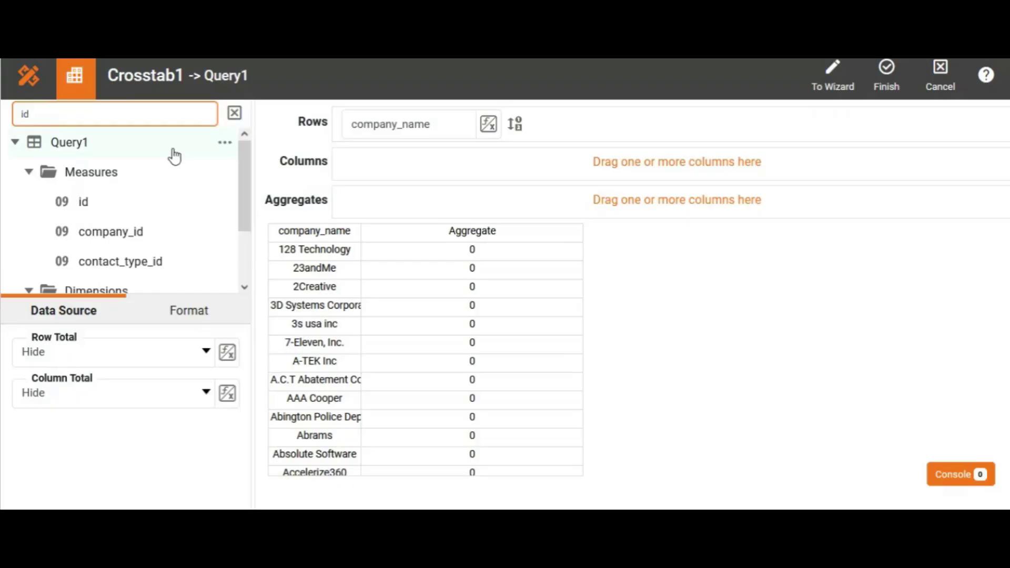
pyautogui.moveTo(102, 203); pyautogui.dragTo(350, 200)
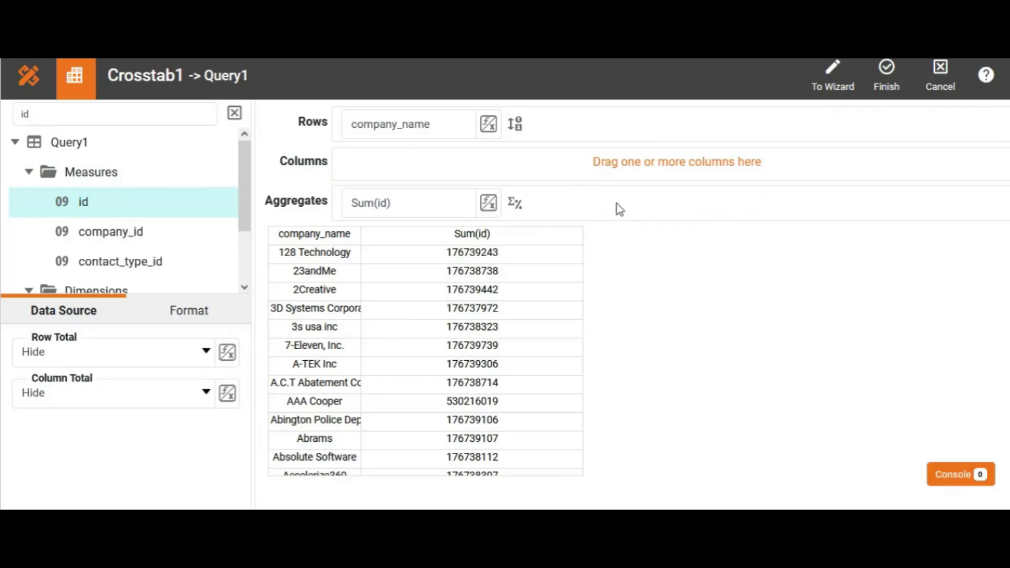
# - Change the aggregate function of the id measure to Distinct Count and apply it
pyautogui.click(489, 205)
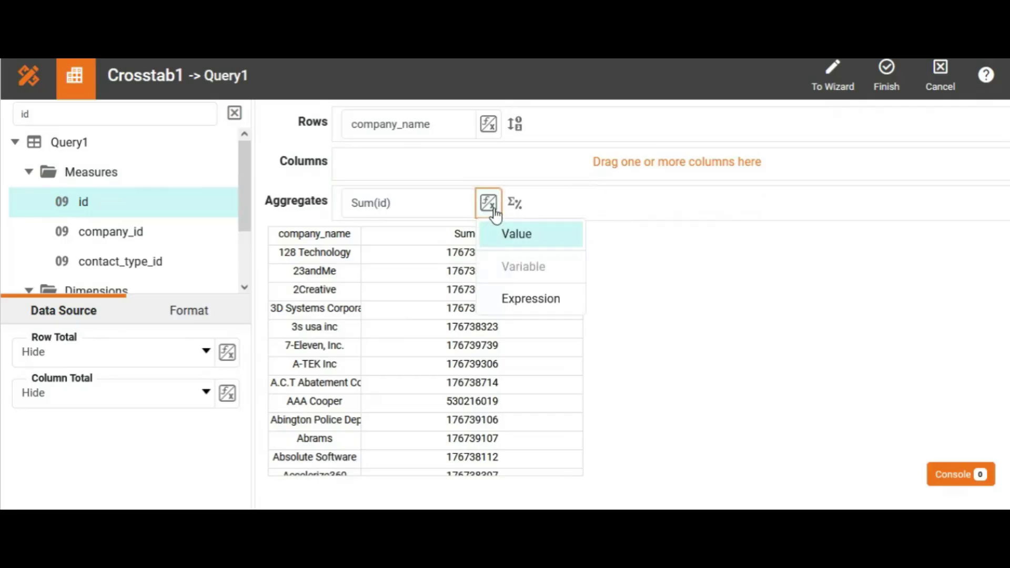
pyautogui.click(513, 205)
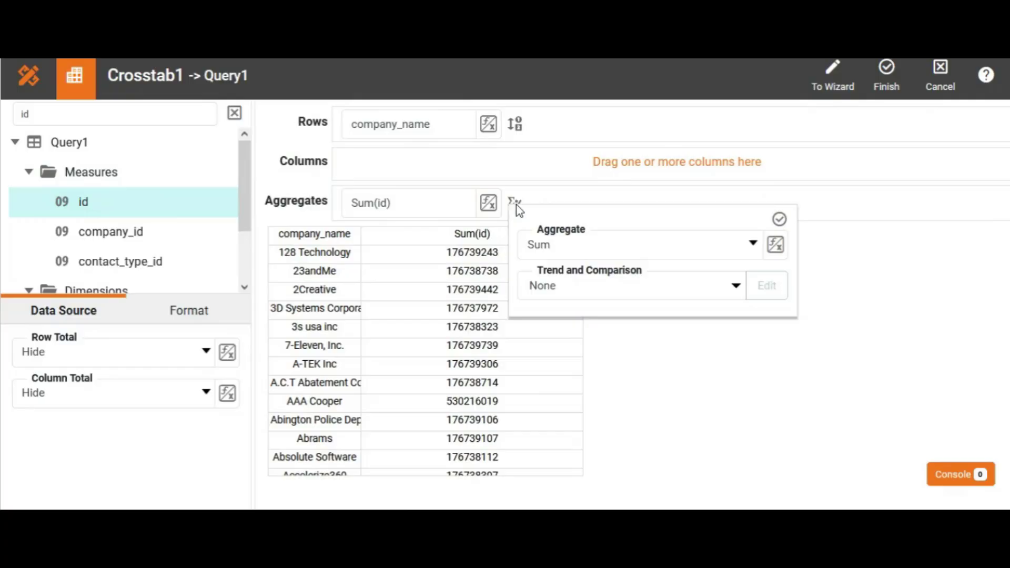
pyautogui.click(553, 251)
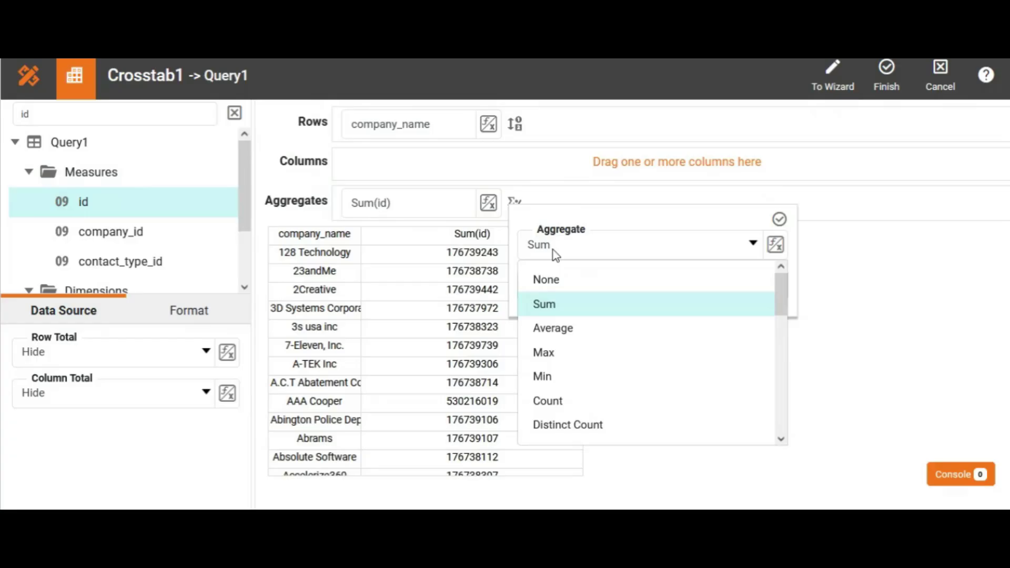
pyautogui.click(561, 408)
pyautogui.click(581, 237)
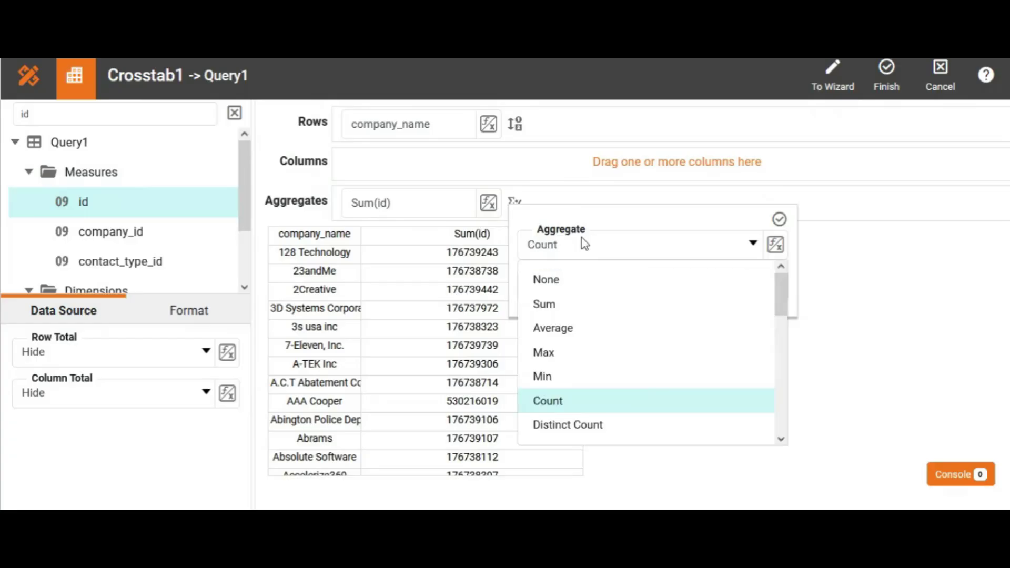
pyautogui.click(598, 428)
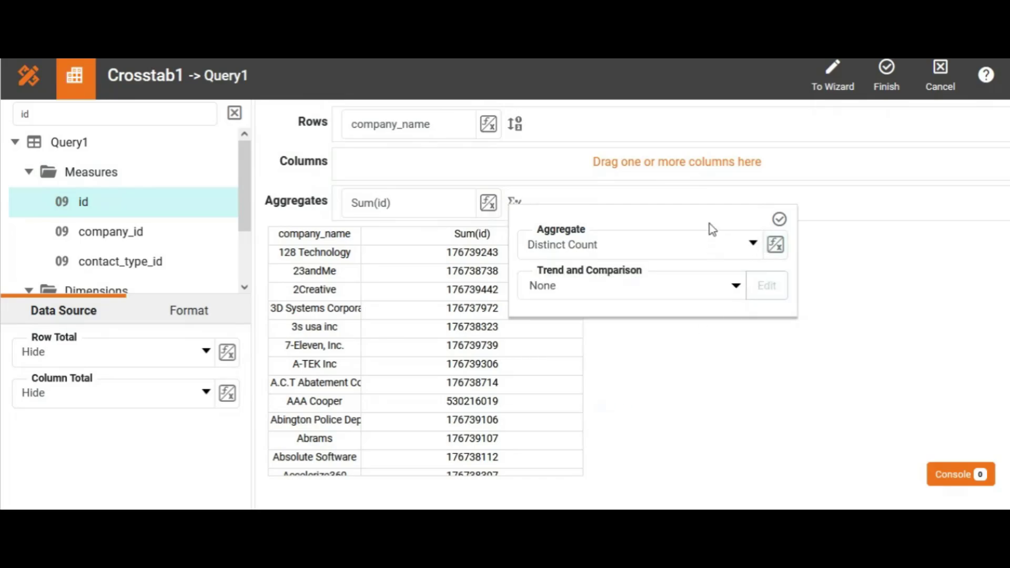
pyautogui.click(778, 218)
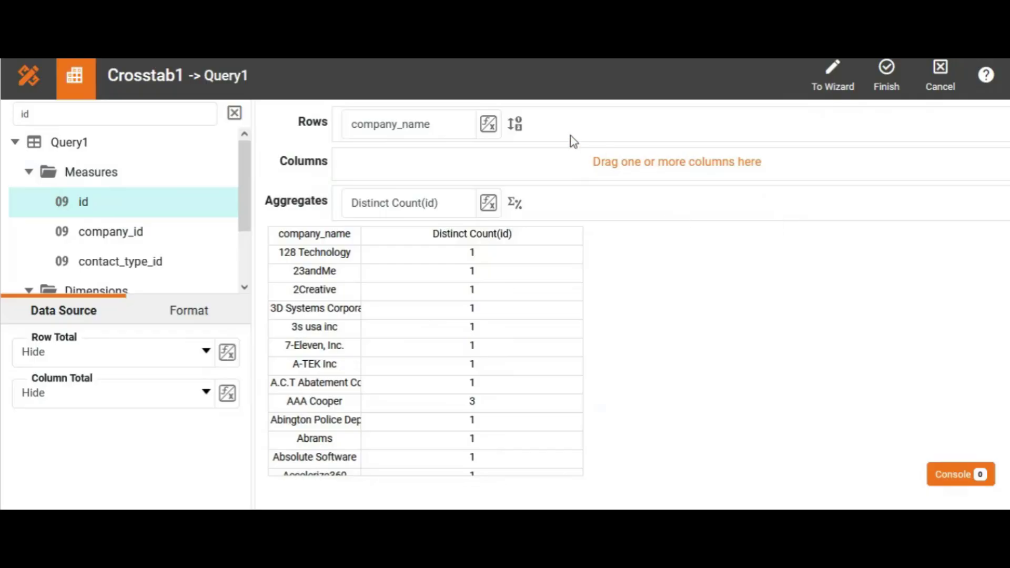
# - Sort the company_name rows By Value (Desc) on Distinct Count(id) and finish editing the crosstab's binding
pyautogui.click(518, 128)
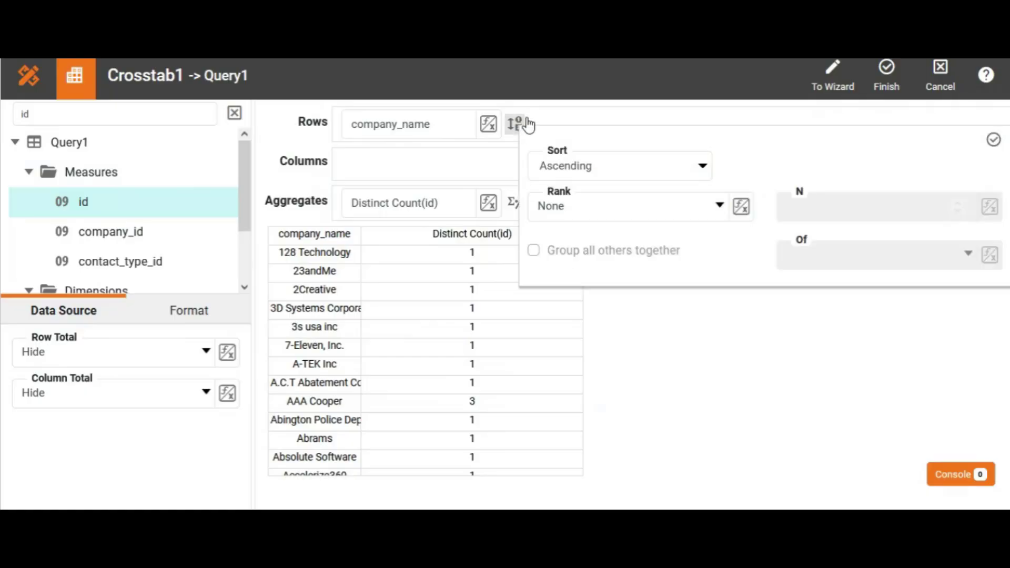
pyautogui.click(621, 169)
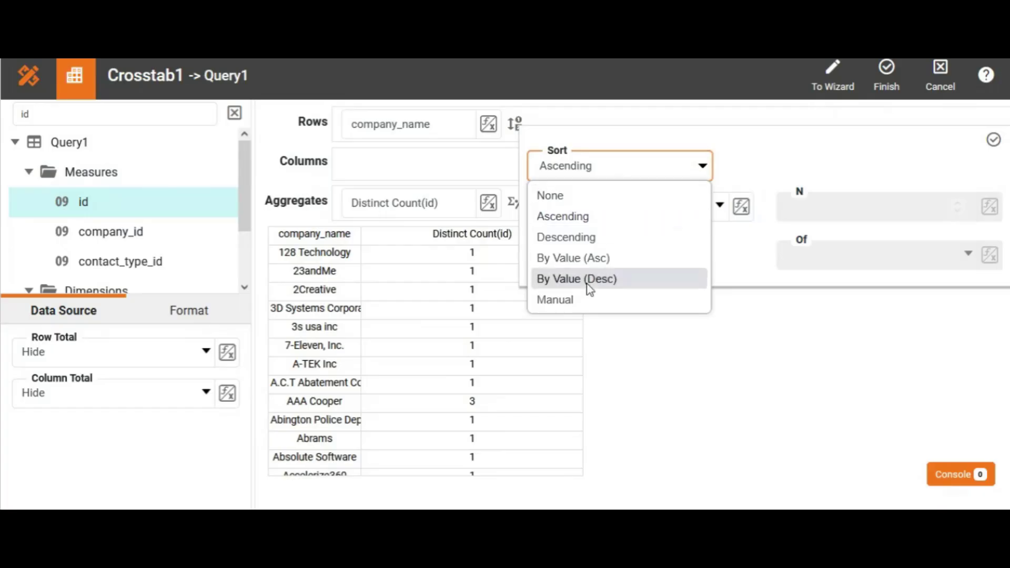
pyautogui.click(602, 279)
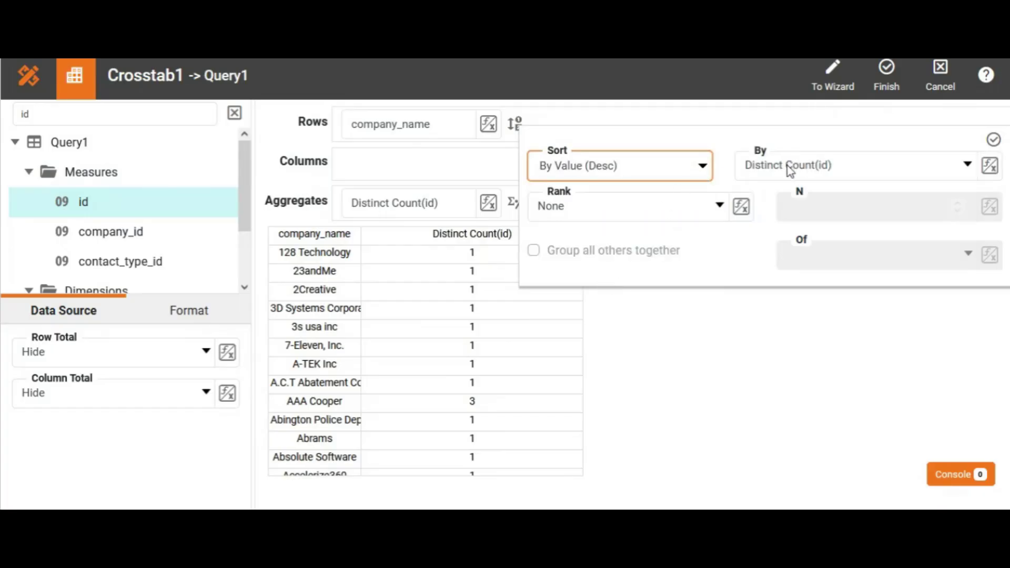
pyautogui.click(994, 140)
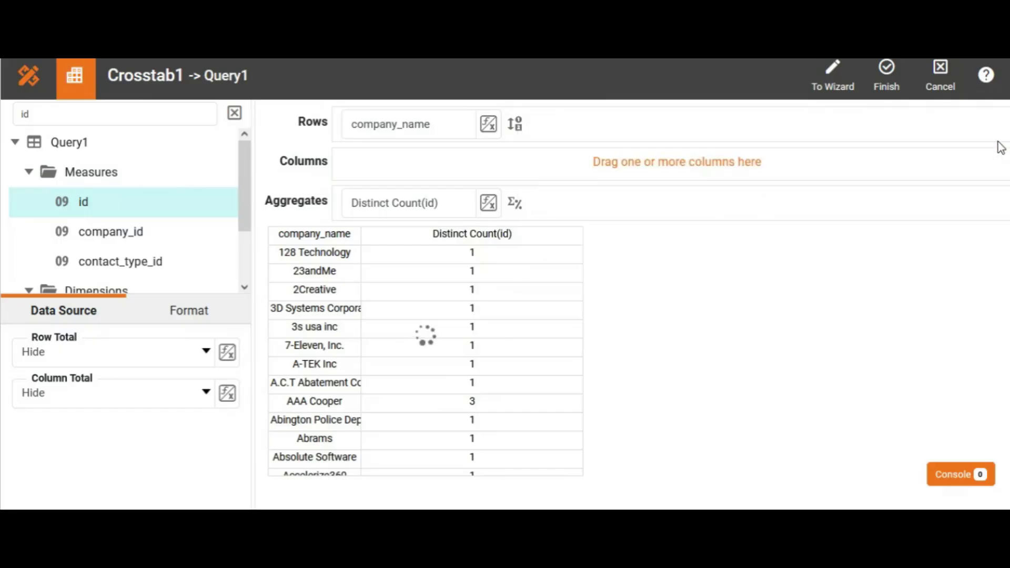
pyautogui.click(886, 78)
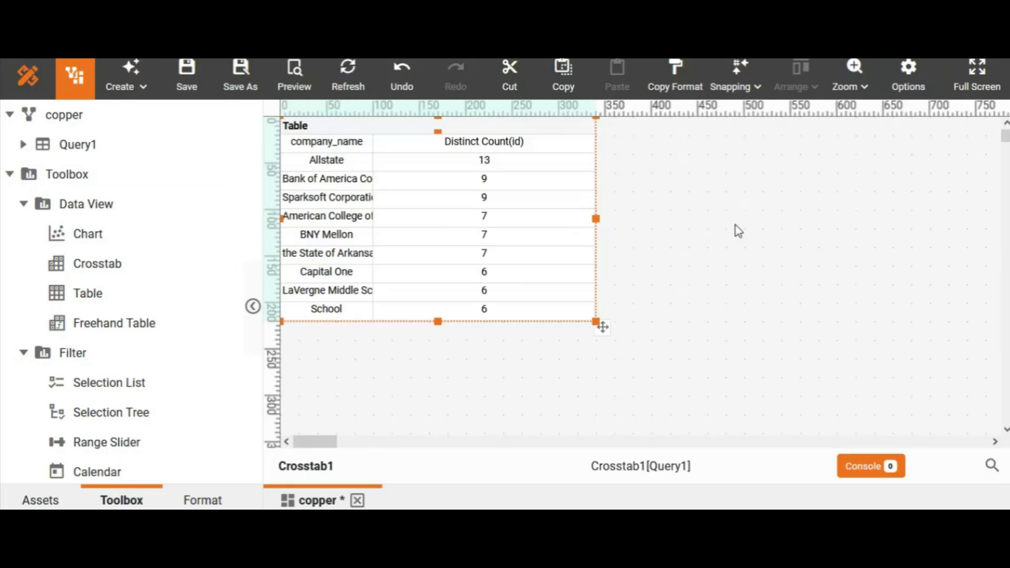
# - Place a table directly beside the crosstab's right edge, edit its binding and add Query1's name field to the details
pyautogui.moveTo(105, 295); pyautogui.dragTo(600, 118)
pyautogui.click(779, 230)
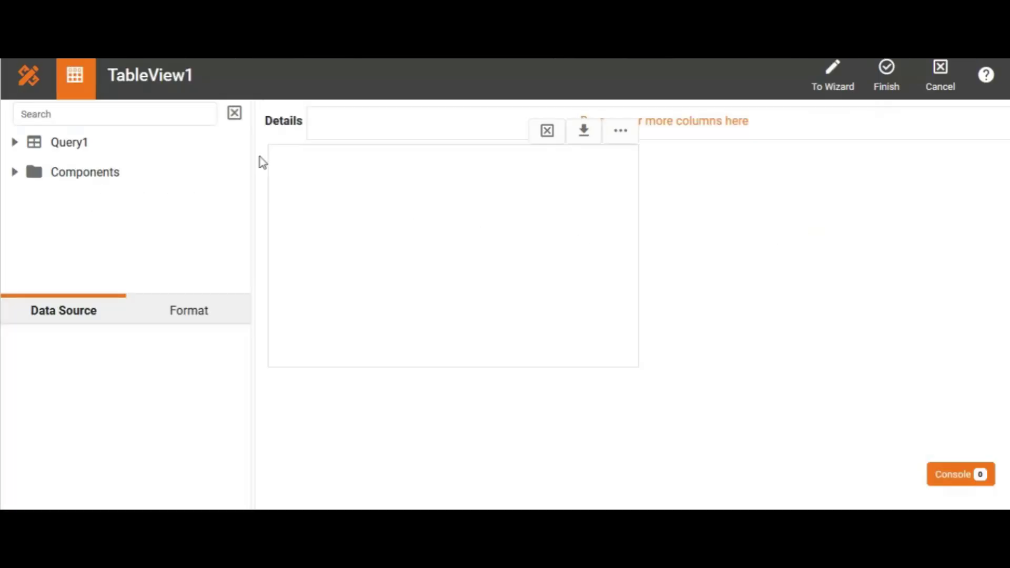
pyautogui.click(168, 109)
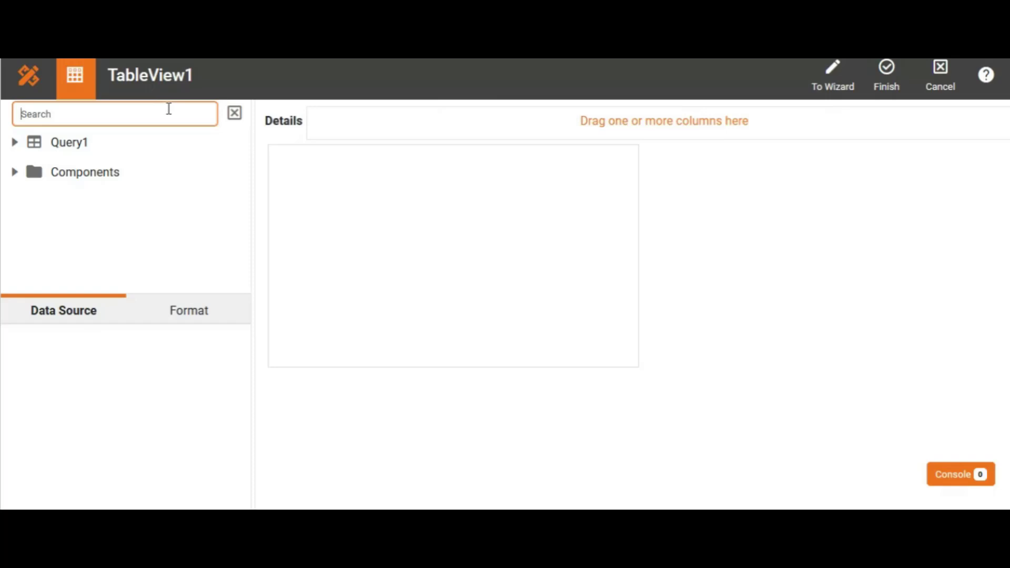
pyautogui.write('n')
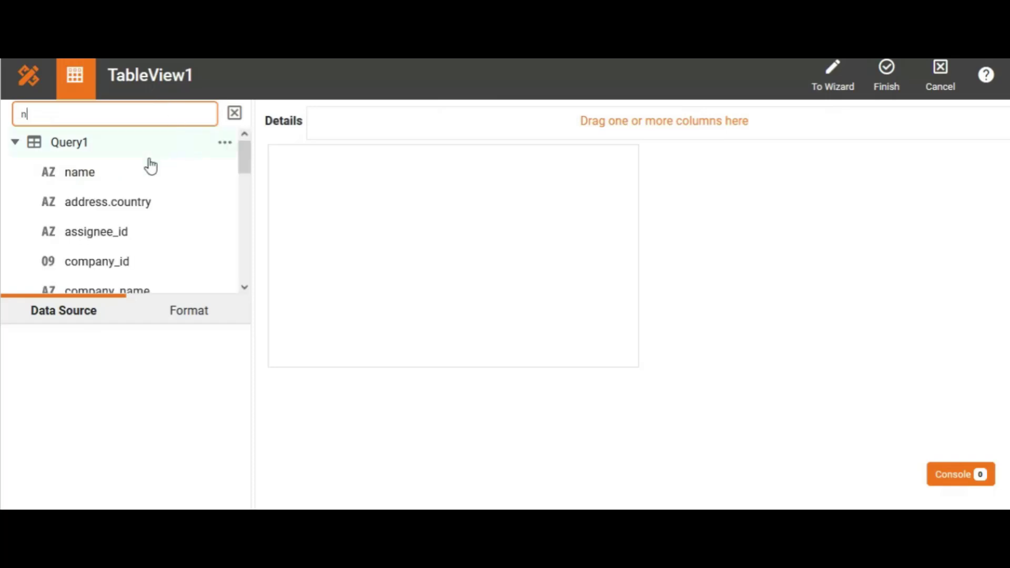
pyautogui.moveTo(151, 166); pyautogui.dragTo(370, 124)
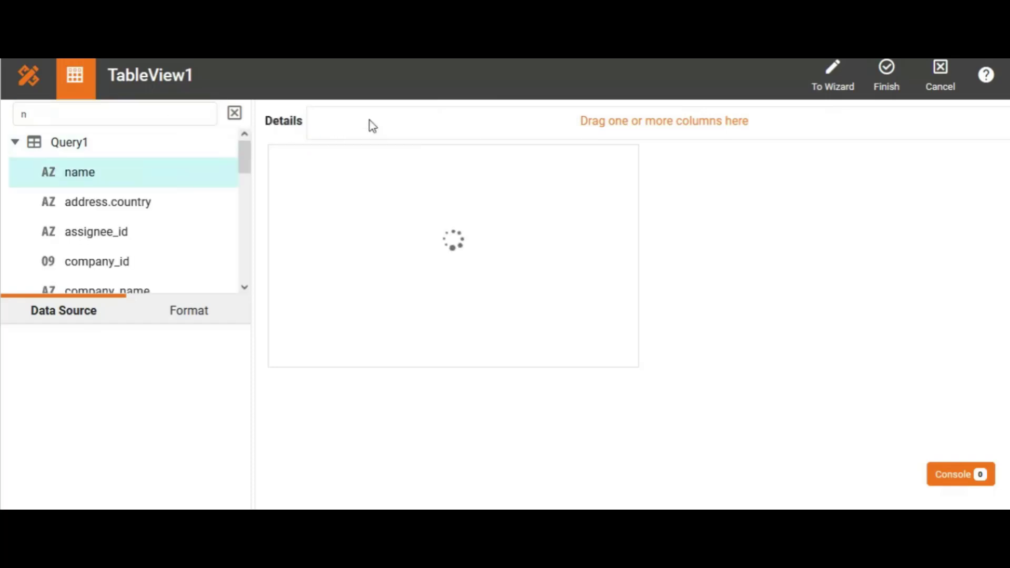
# - Search the fields for "com" and insert company_name before name in the table's details
pyautogui.click(129, 114)
pyautogui.press('BackSpace')
pyautogui.write('com')
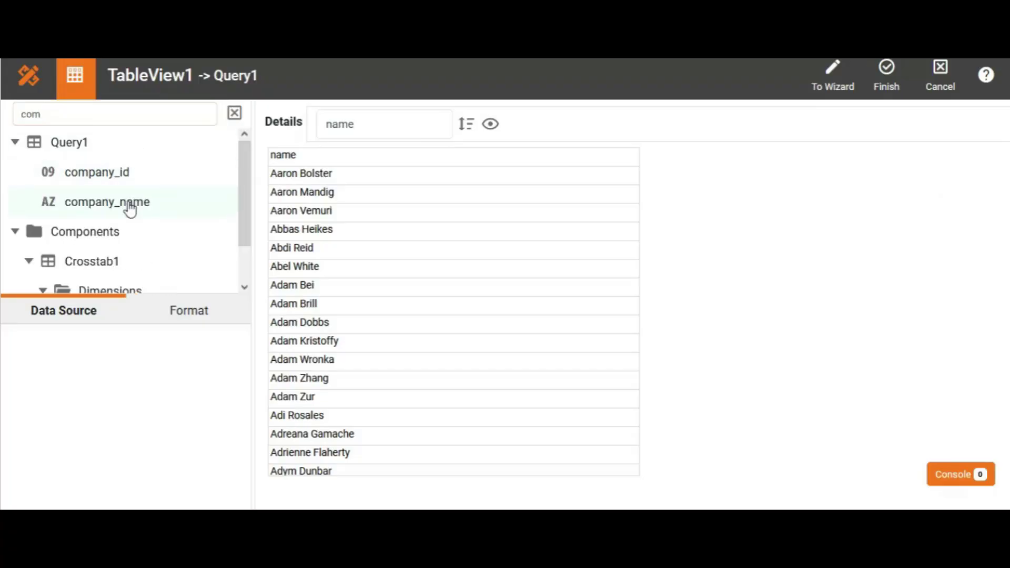
pyautogui.moveTo(128, 206); pyautogui.dragTo(311, 121)
# - Search for "em" to add the emails field after name, and widen the emails column before finishing the table's binding
pyautogui.click(180, 116)
pyautogui.press('BackSpace')
pyautogui.press('BackSpace')
pyautogui.press('BackSpace')
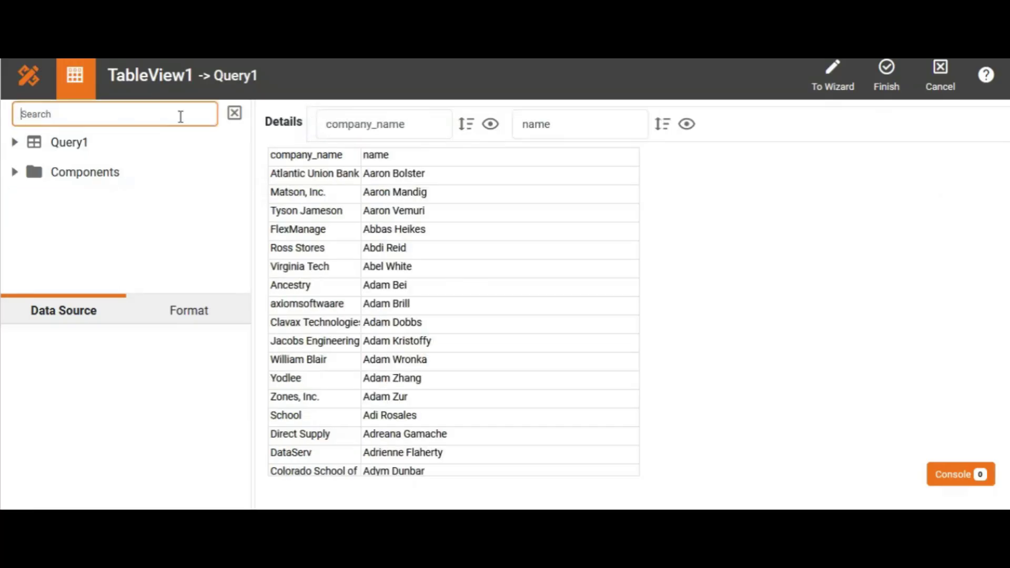
pyautogui.write('em')
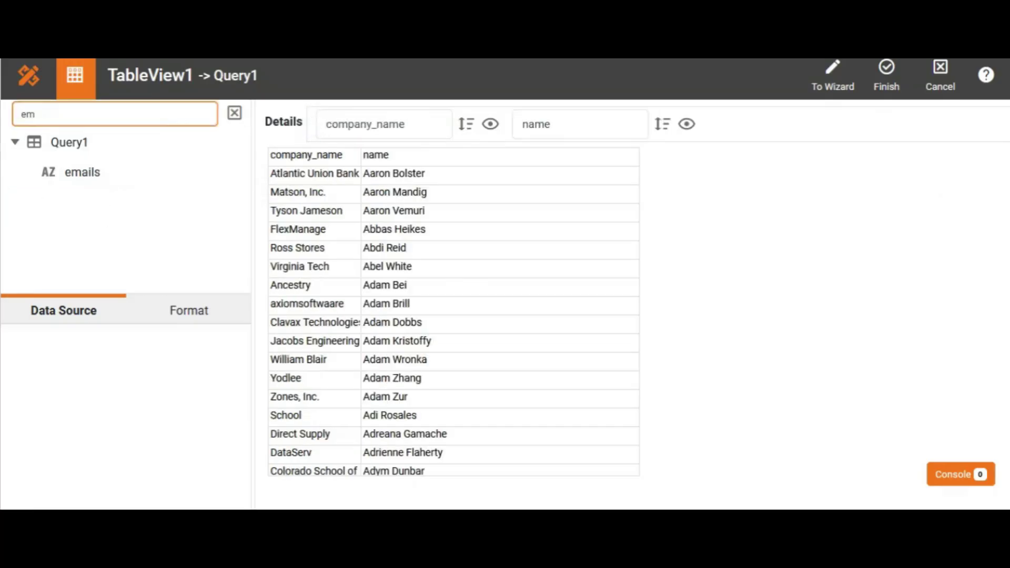
pyautogui.moveTo(142, 176); pyautogui.dragTo(732, 121)
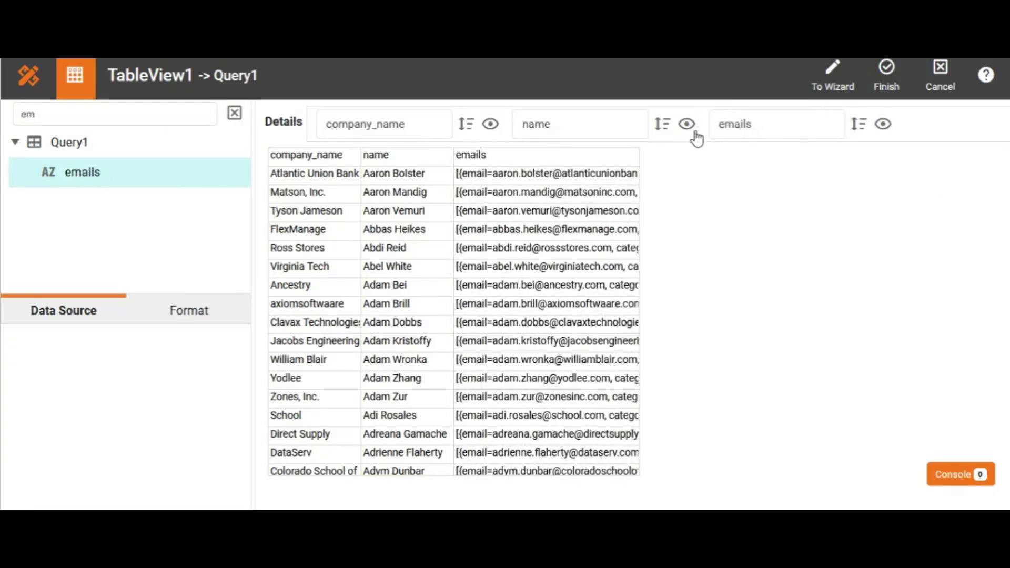
pyautogui.moveTo(637, 156); pyautogui.dragTo(736, 155)
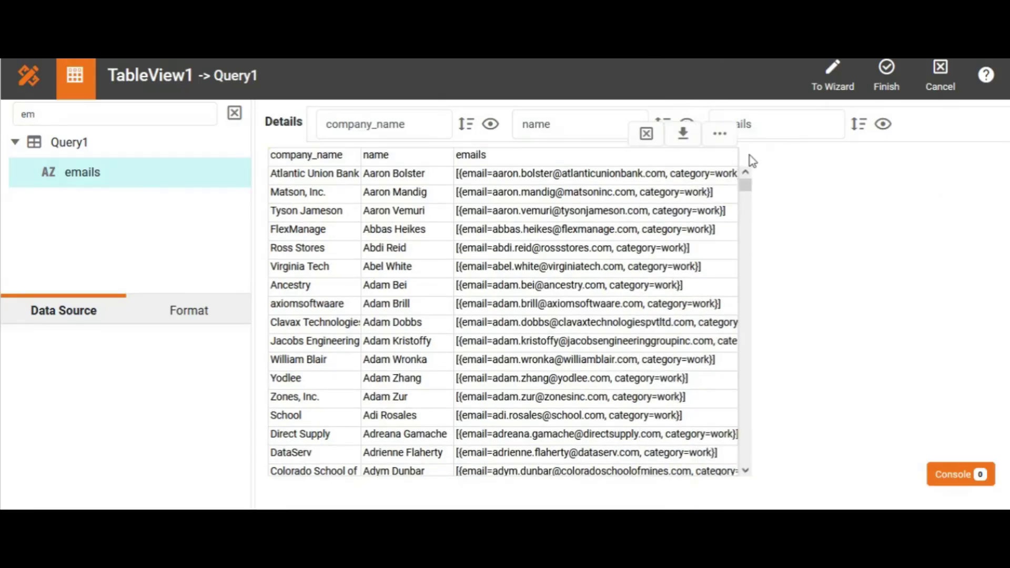
pyautogui.click(888, 83)
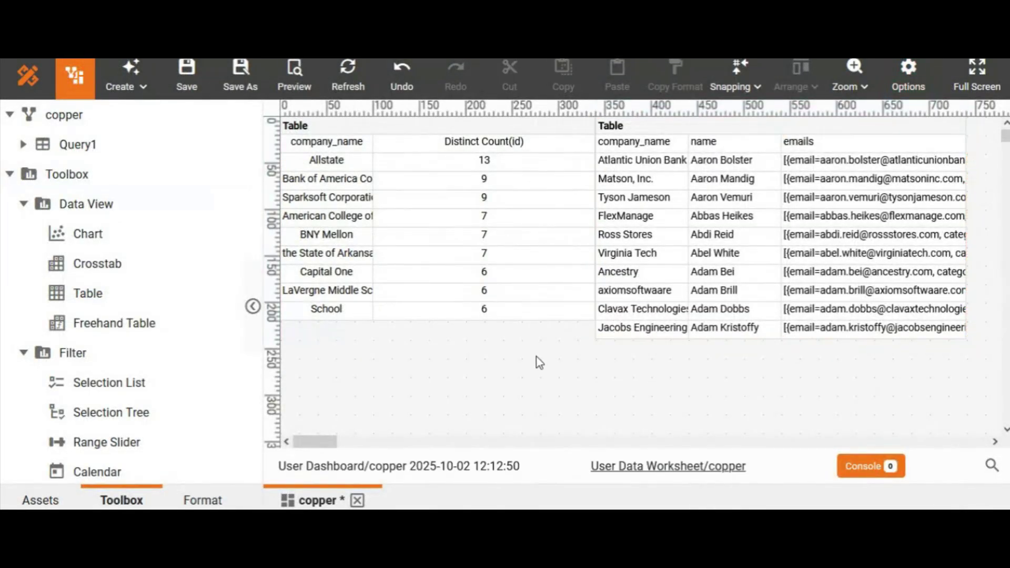
# - Shorten the table on the dashboard to match the height of the crosstab beside it
pyautogui.click(762, 308)
pyautogui.moveTo(782, 341); pyautogui.dragTo(782, 332)
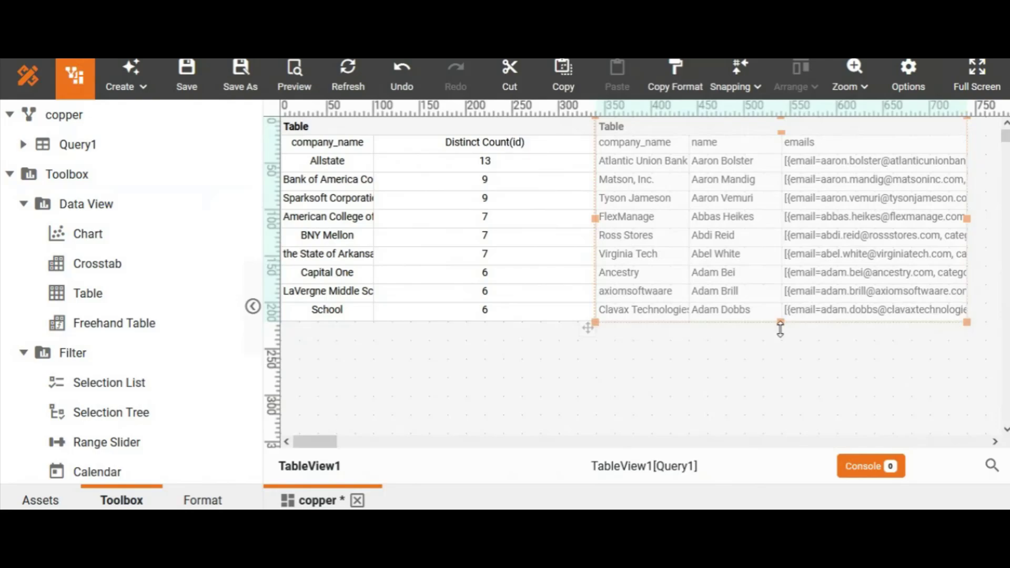
pyautogui.click(680, 362)
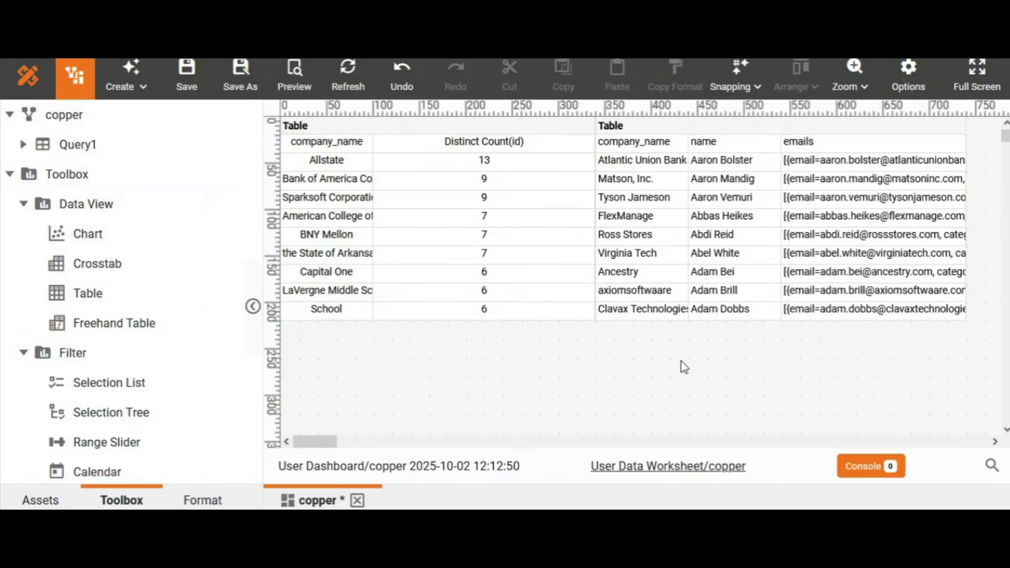
# - Enable TableView1 as a flyover view in the crosstab's advanced properties and apply the change
pyautogui.click(446, 209)
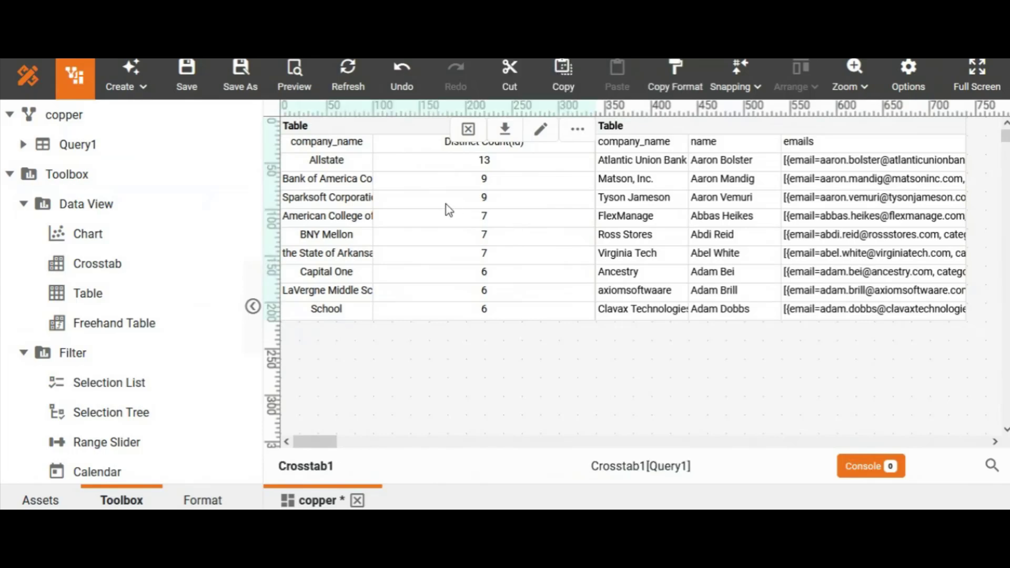
pyautogui.rightClick(449, 211)
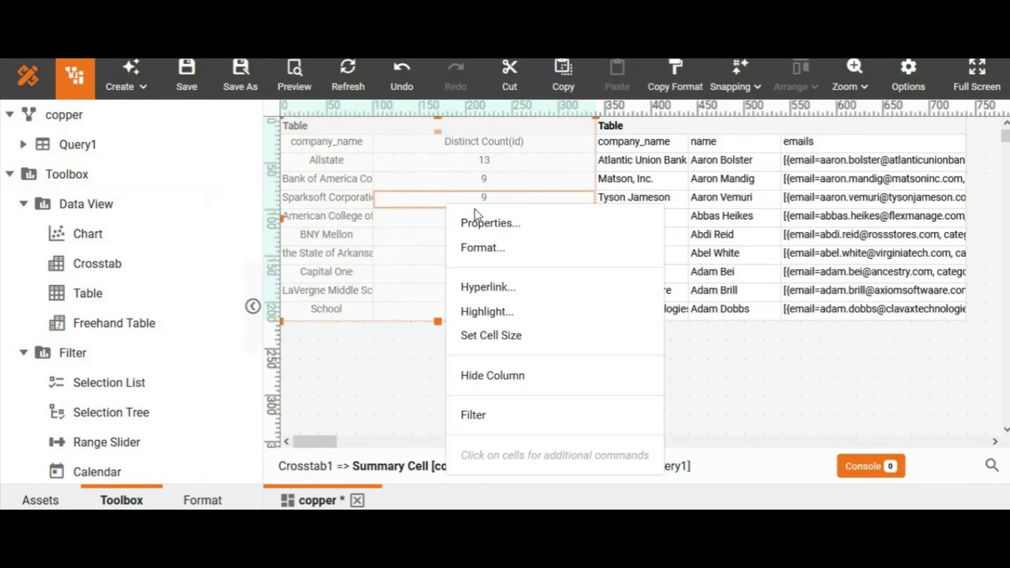
pyautogui.click(486, 231)
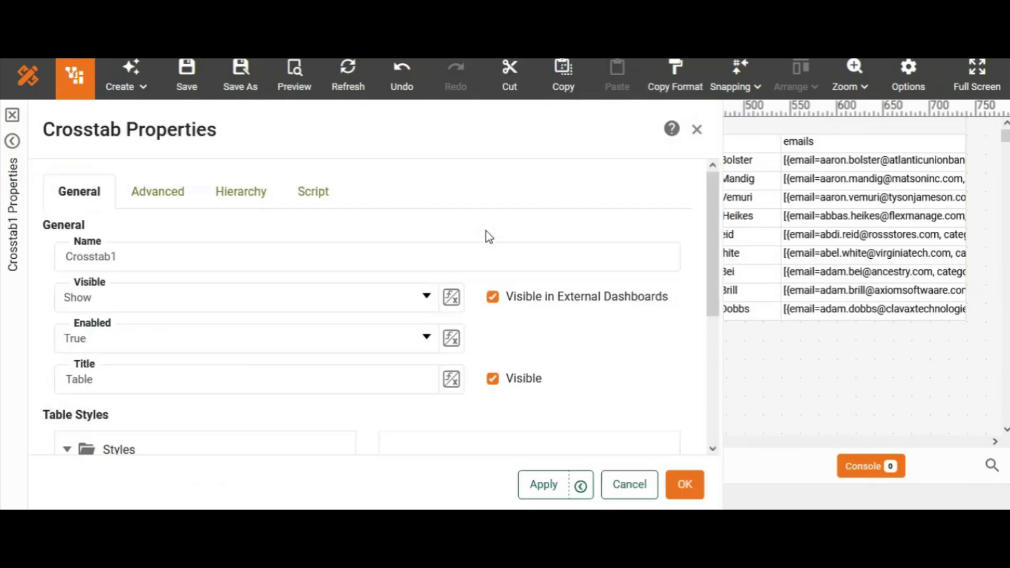
pyautogui.click(173, 196)
pyautogui.scroll(-3, 708, 343)
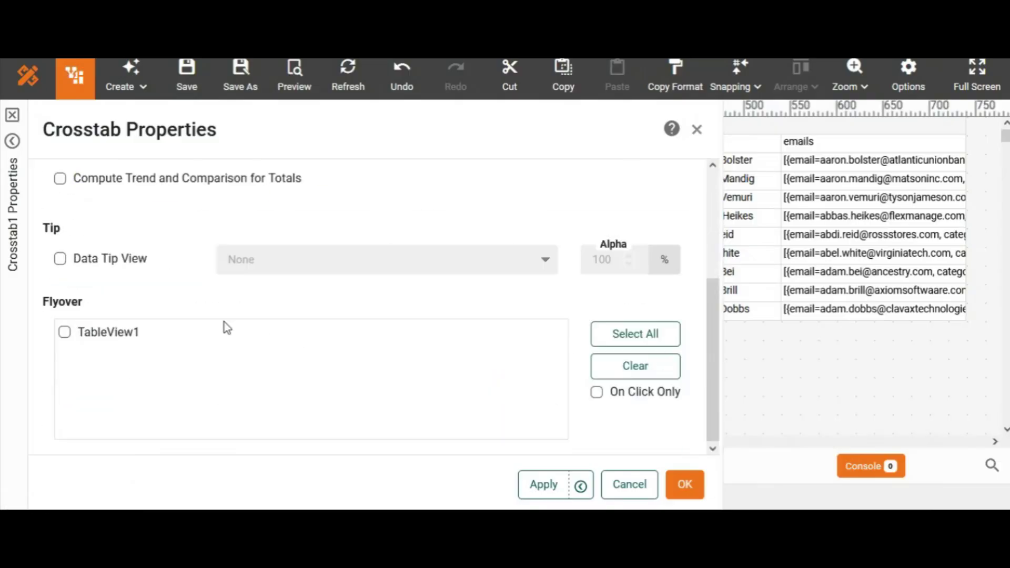
pyautogui.click(64, 331)
pyautogui.click(683, 483)
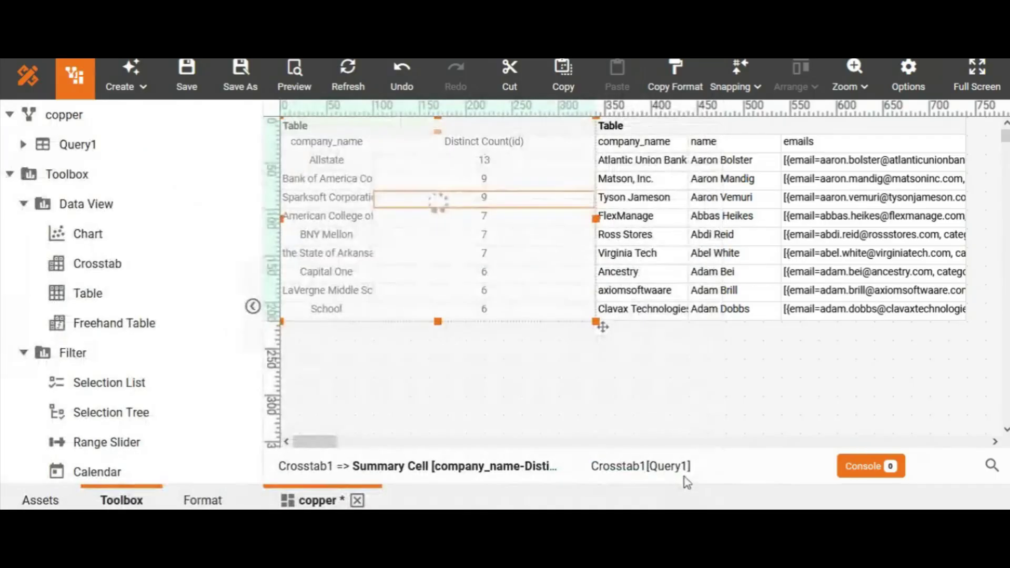
pyautogui.click(524, 414)
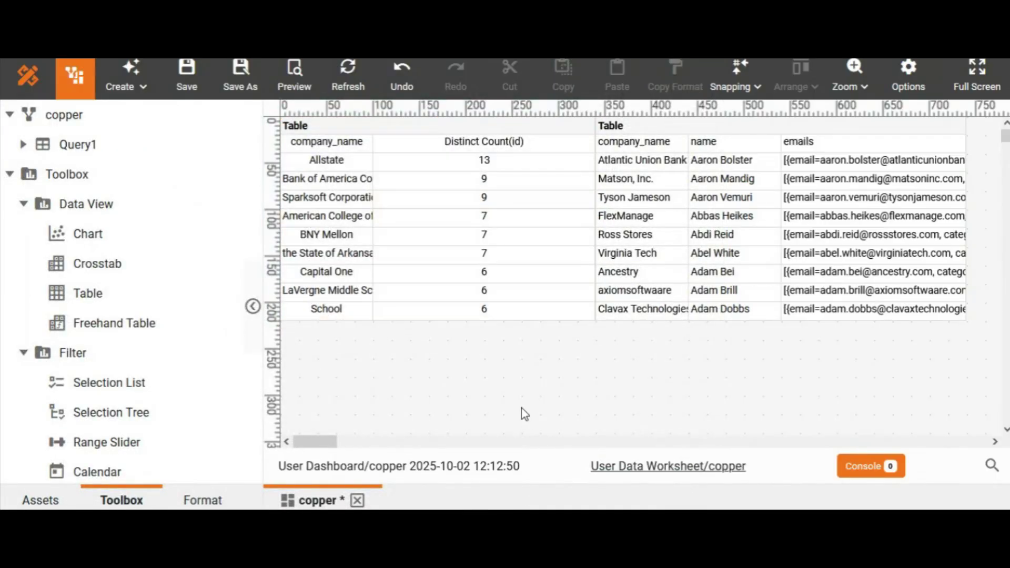
# - Preview the dashboard and test the flyover by selecting the Bank of America, Sparksoft and American College company cells in turn
pyautogui.click(295, 79)
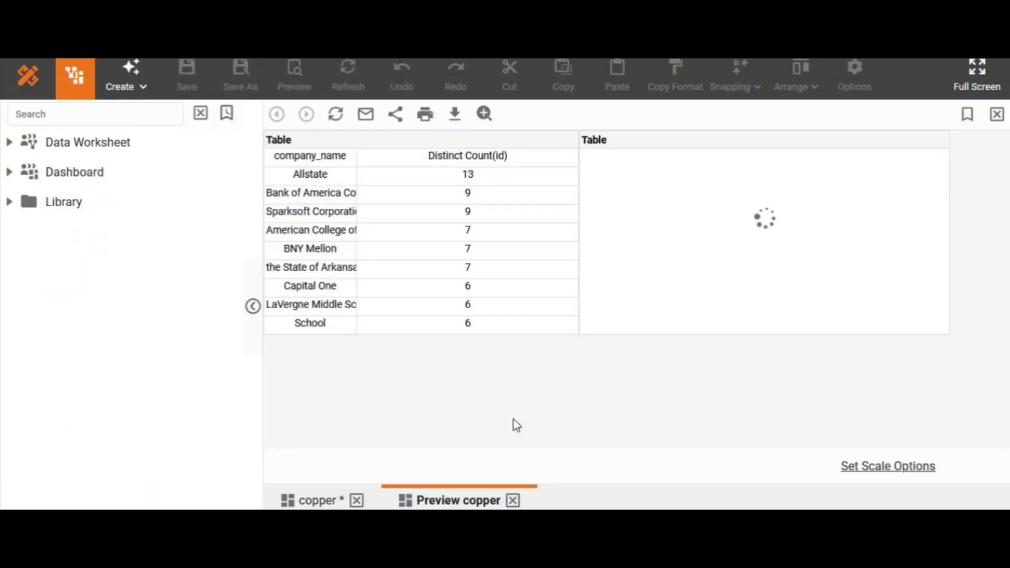
pyautogui.click(341, 194)
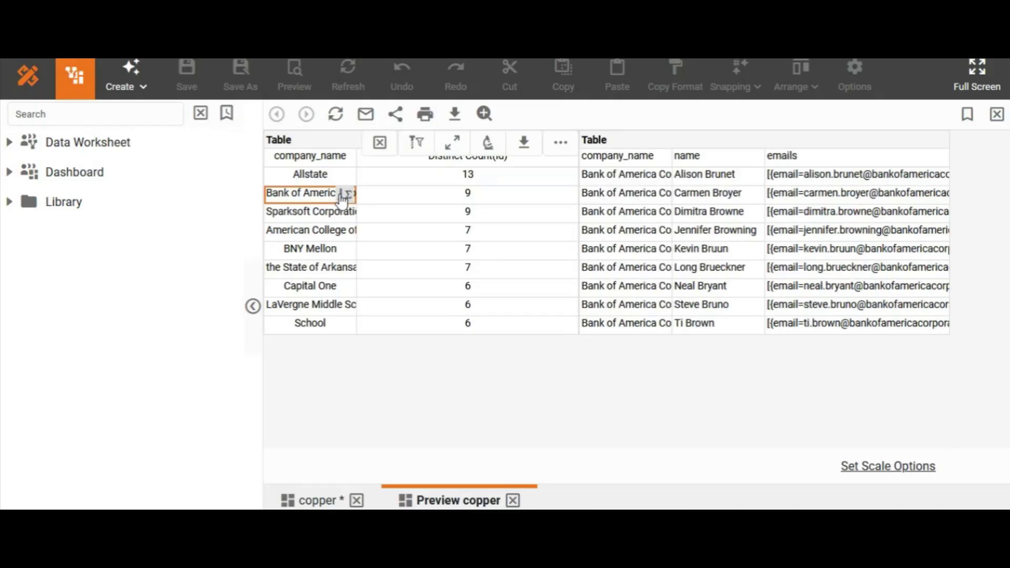
pyautogui.click(339, 212)
pyautogui.click(330, 231)
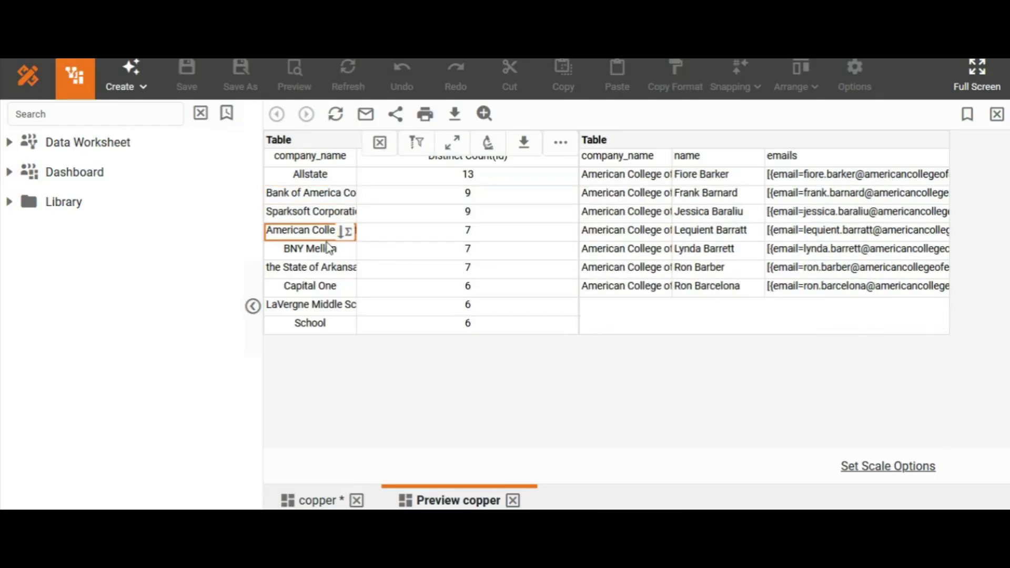
# - Test the flyover on more crosstab cells, including the BNY Mellon and the State of Arkansas company cells and Sparksoft's count cell
pyautogui.click(328, 247)
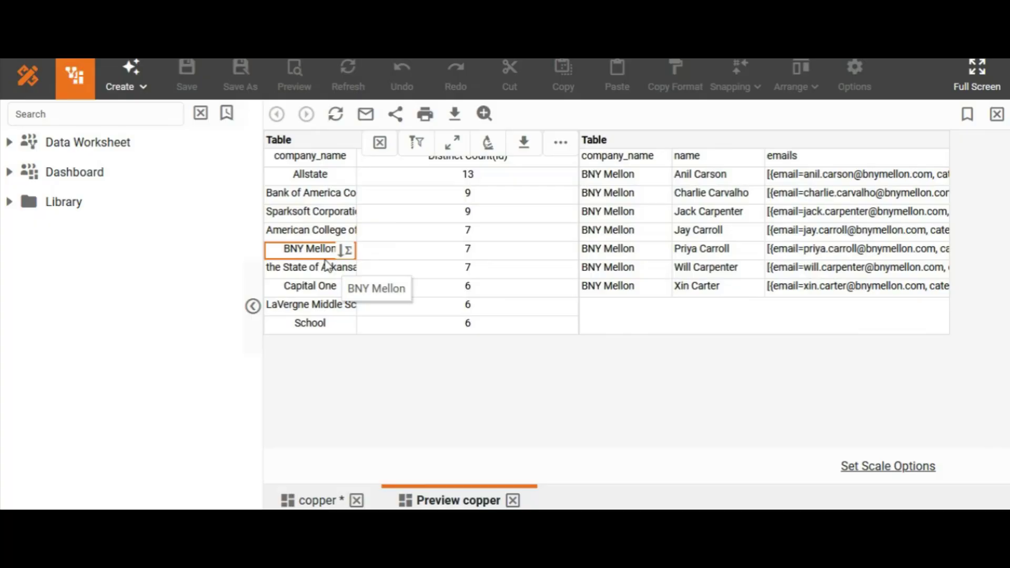
pyautogui.click(327, 267)
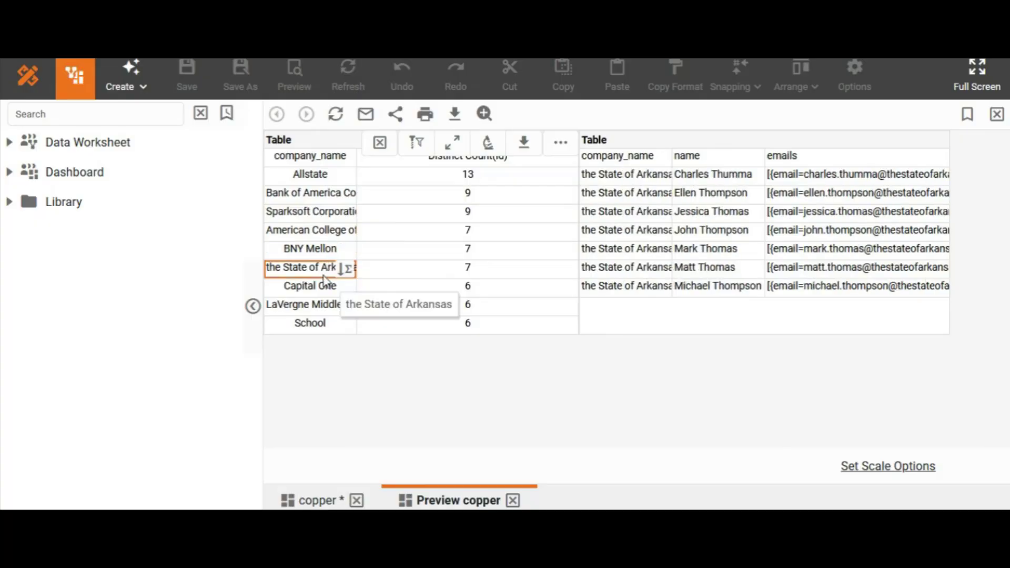
pyautogui.click(327, 251)
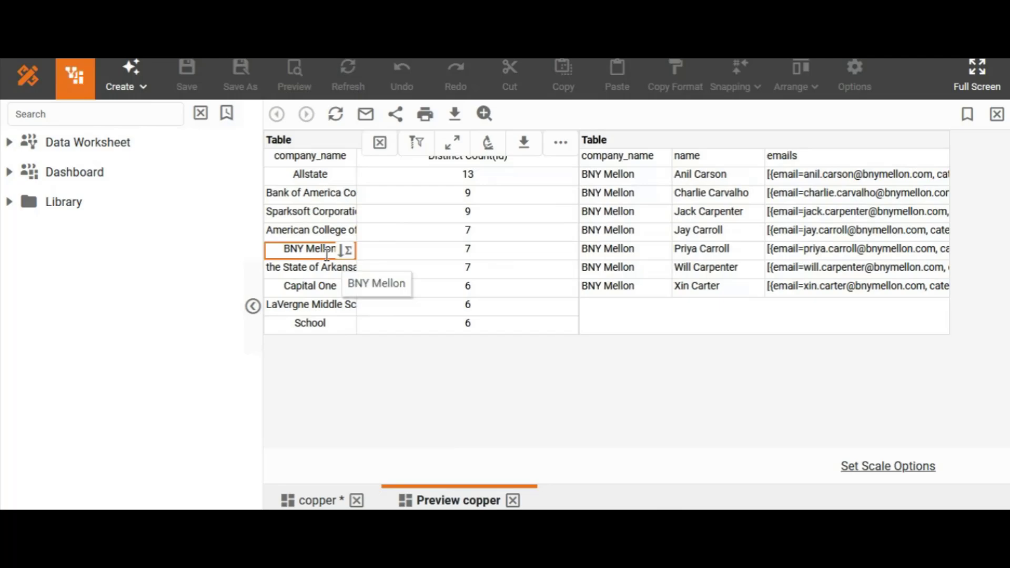
pyautogui.click(410, 232)
pyautogui.click(407, 270)
pyautogui.click(368, 213)
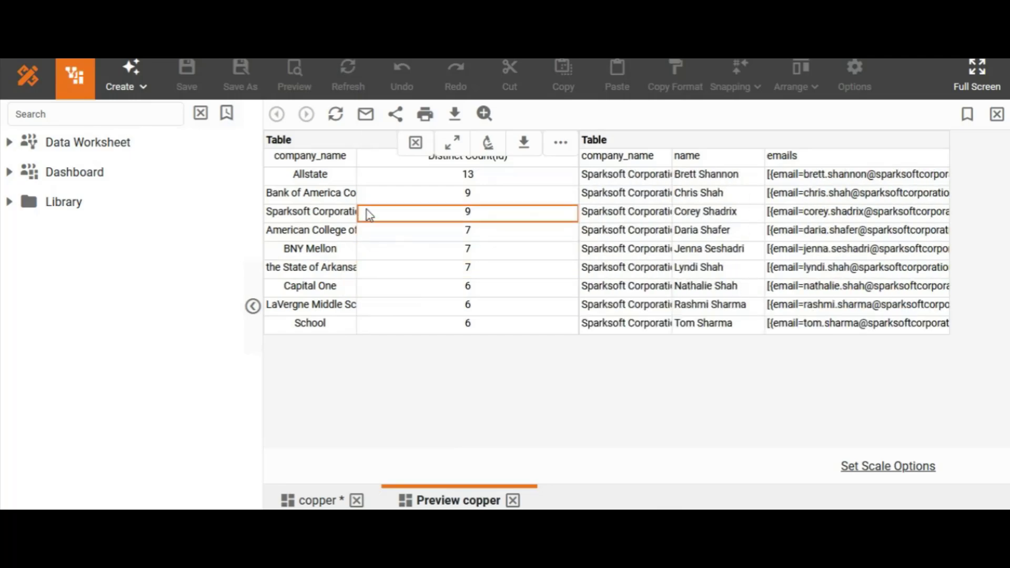
# - Filter the contact table to Allstate through the crosstab and export the filtered table as an Excel file
pyautogui.click(318, 176)
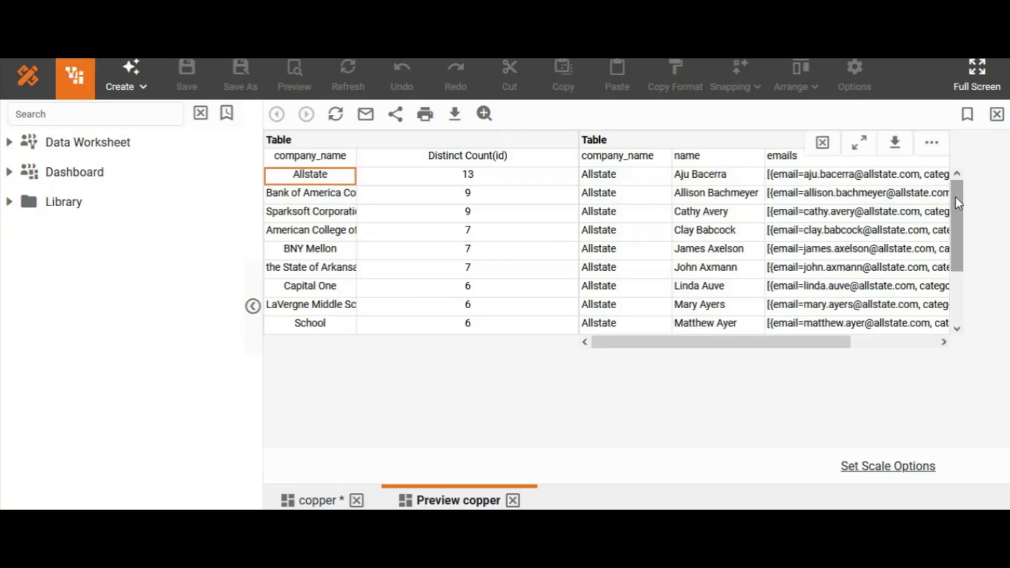
pyautogui.moveTo(958, 203)
pyautogui.mouseDown()
pyautogui.moveTo(956, 251)
pyautogui.moveTo(950, 187)
pyautogui.mouseUp()
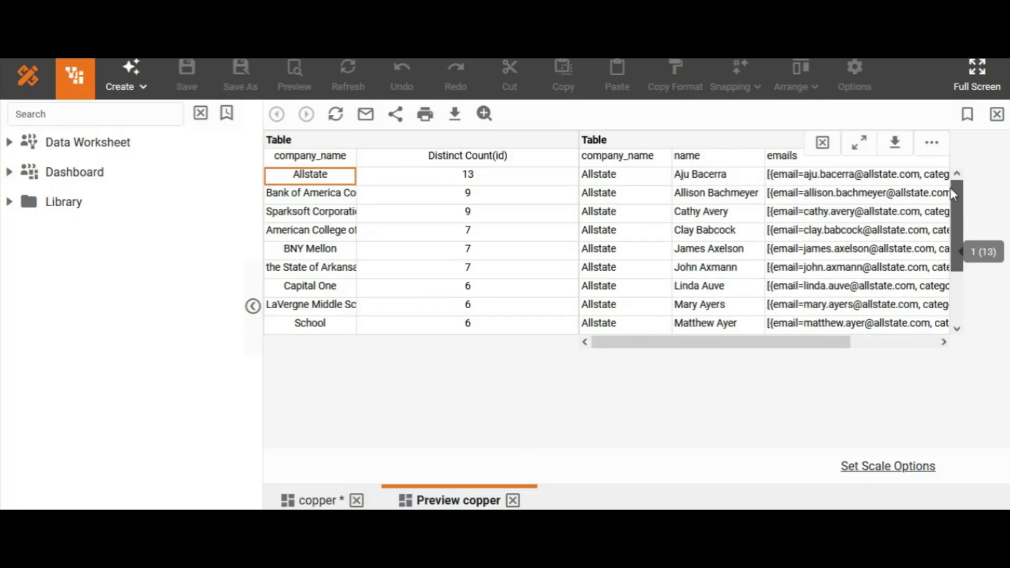
pyautogui.click(891, 144)
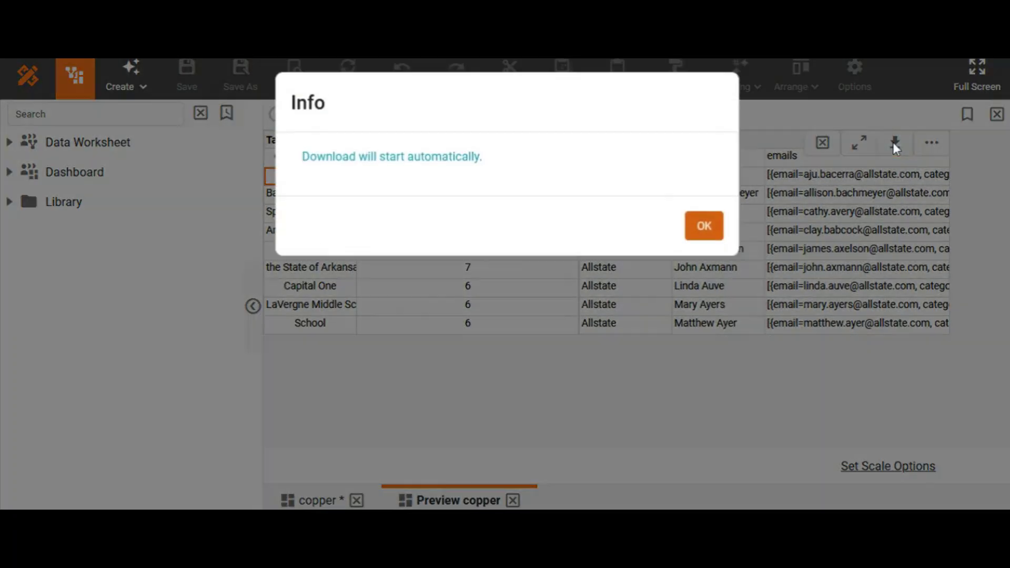
pyautogui.click(711, 233)
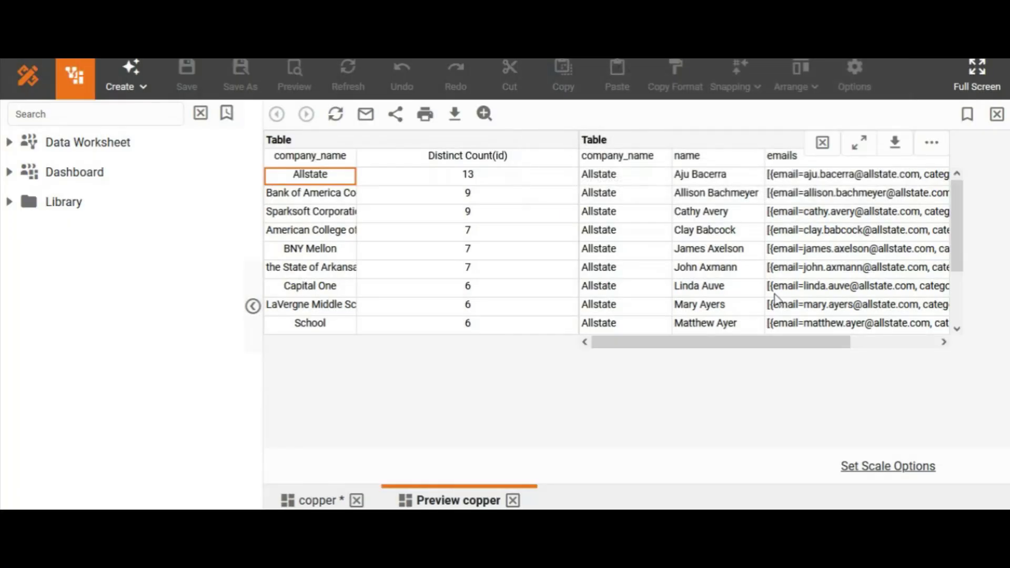